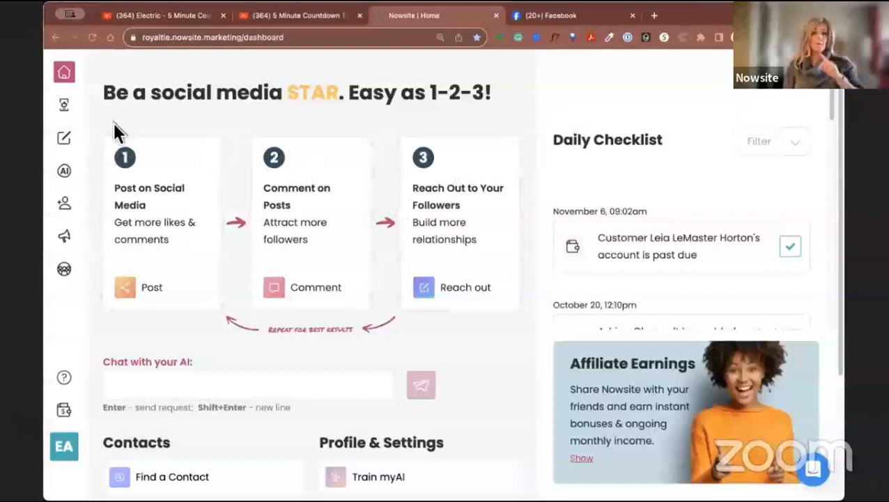
Open the AI training page and review the Learn About Me details down to Goals & Dreams.
mouse_move(63, 170)
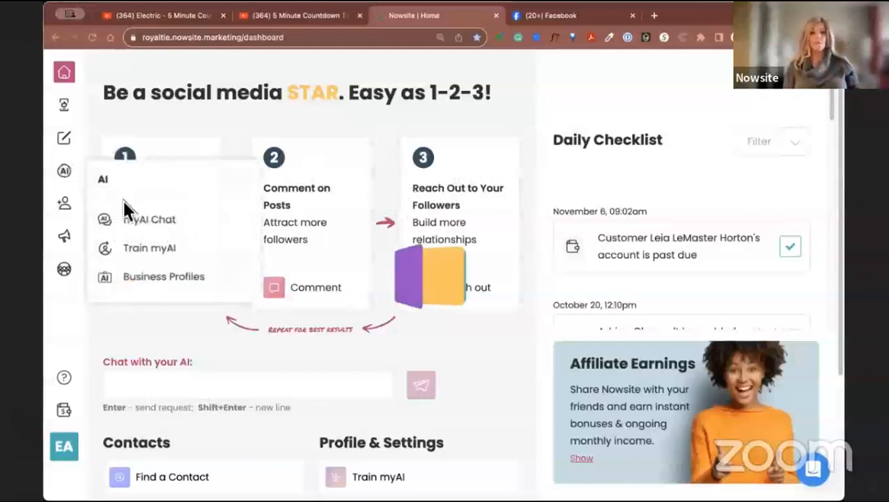
click(129, 219)
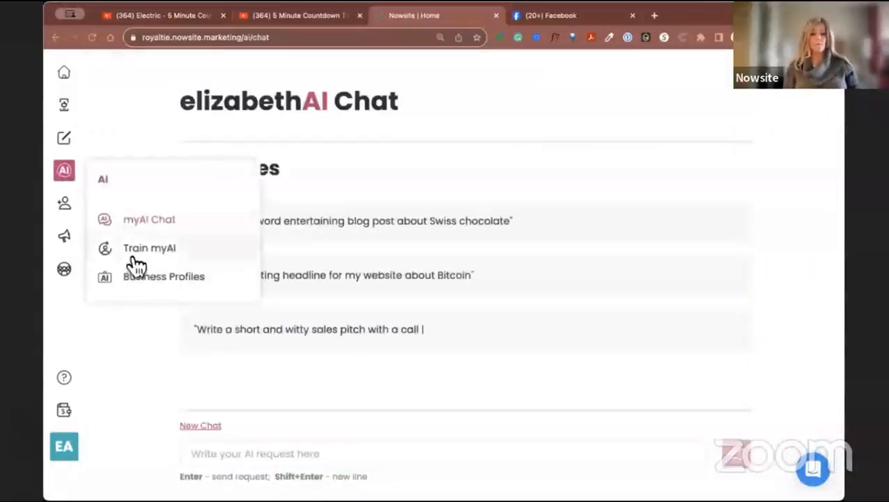
click(139, 252)
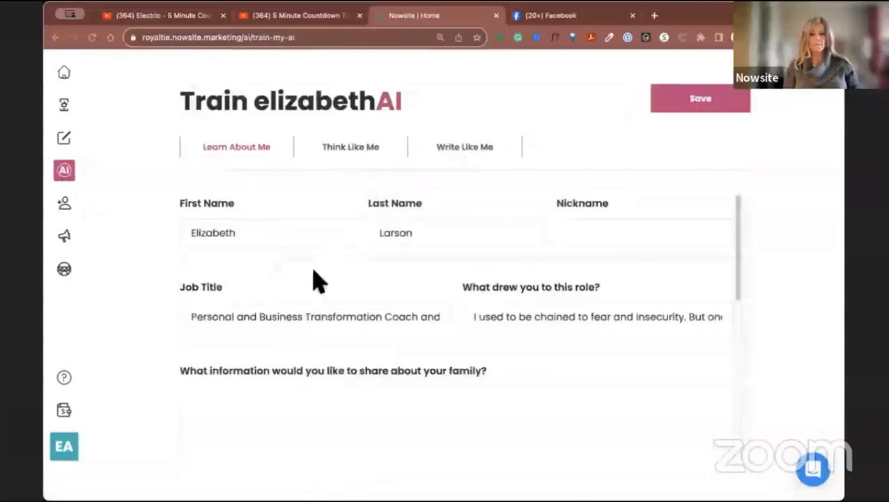
scroll(338, 279, down, 10)
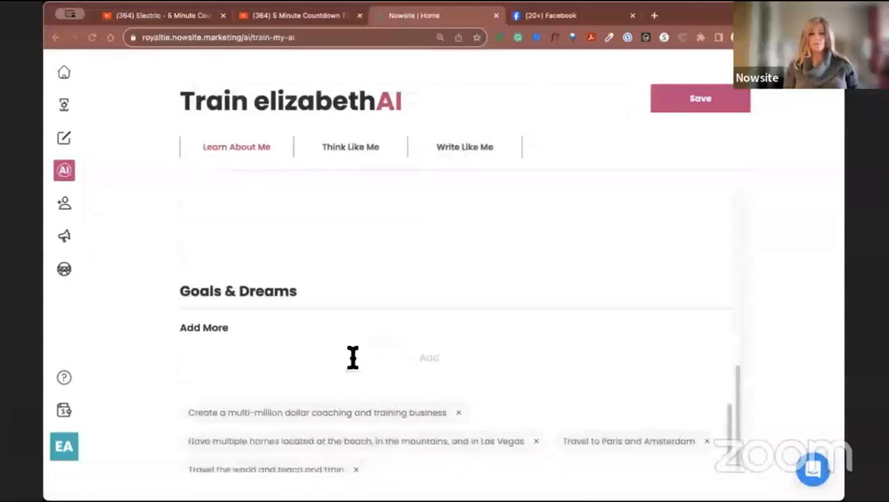
scroll(376, 358, up, 10)
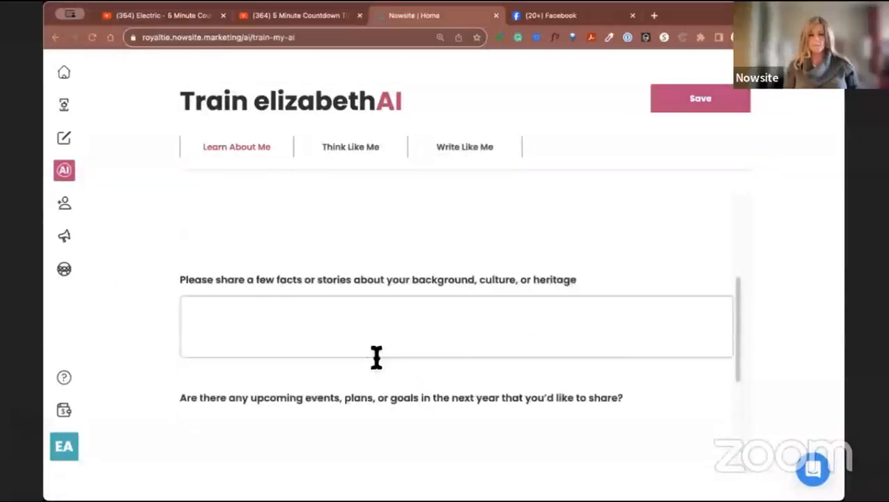
Review the Think Like Me interests, popular figures and favorites, and view the Write Like Me writing sample.
click(378, 156)
scroll(391, 299, down, 4)
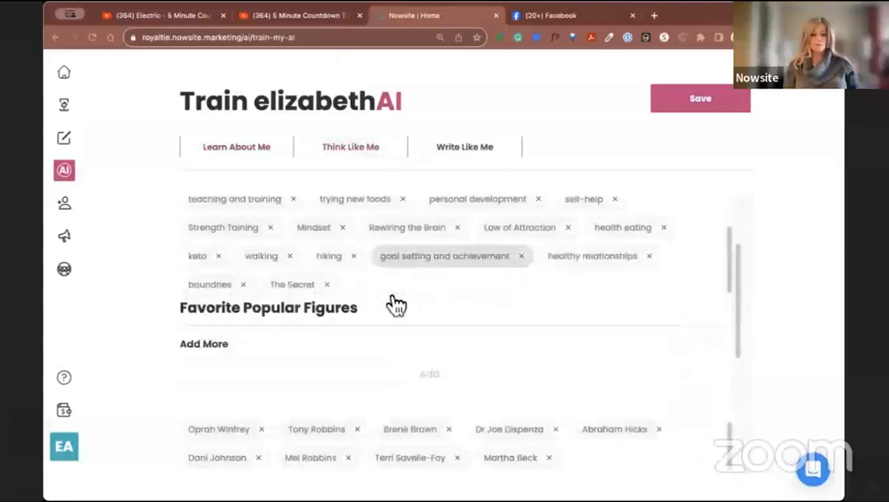
scroll(394, 304, up, 2)
scroll(394, 305, down, 4)
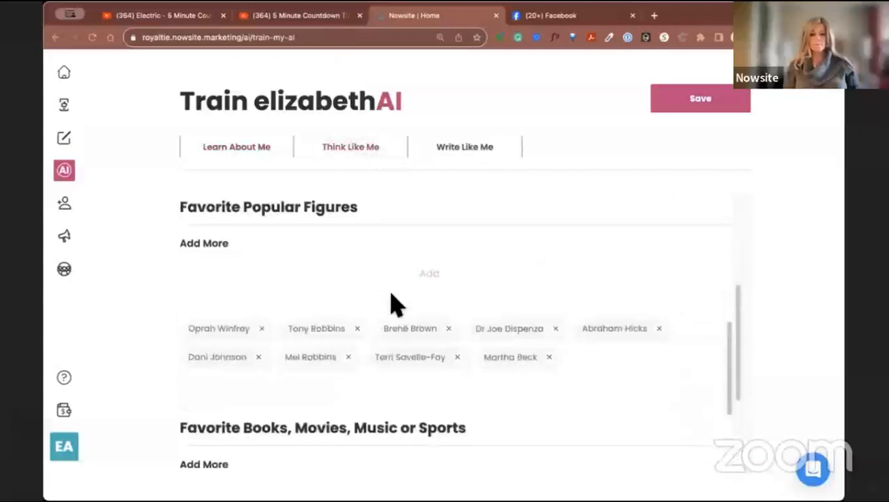
scroll(393, 303, down, 3)
scroll(500, 213, up, 1)
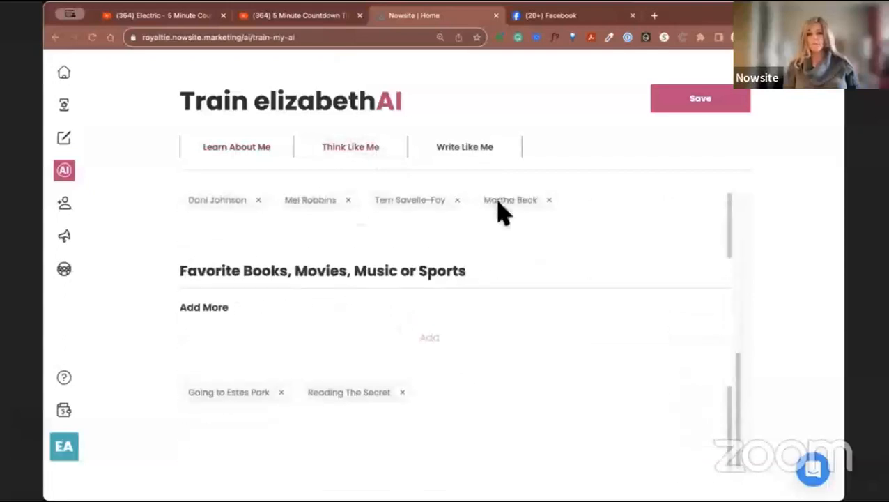
click(479, 158)
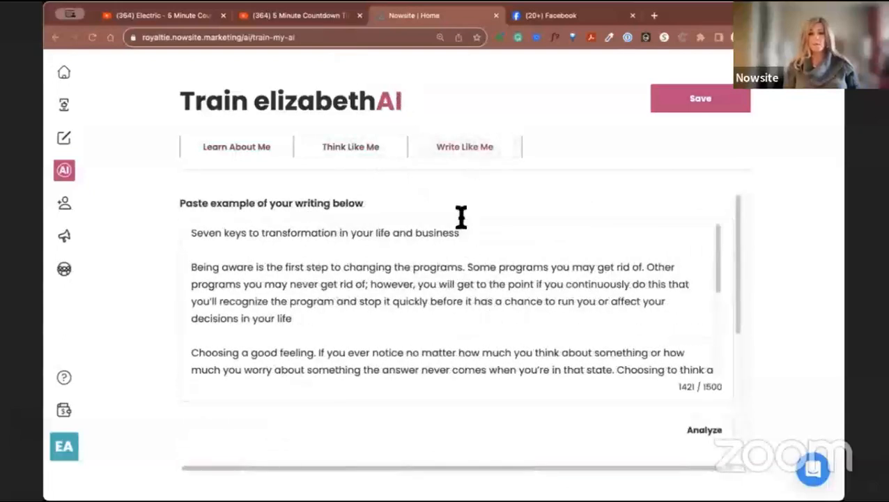
Start a social media post from the dashboard and view the Caption + Suggested Image form.
click(73, 74)
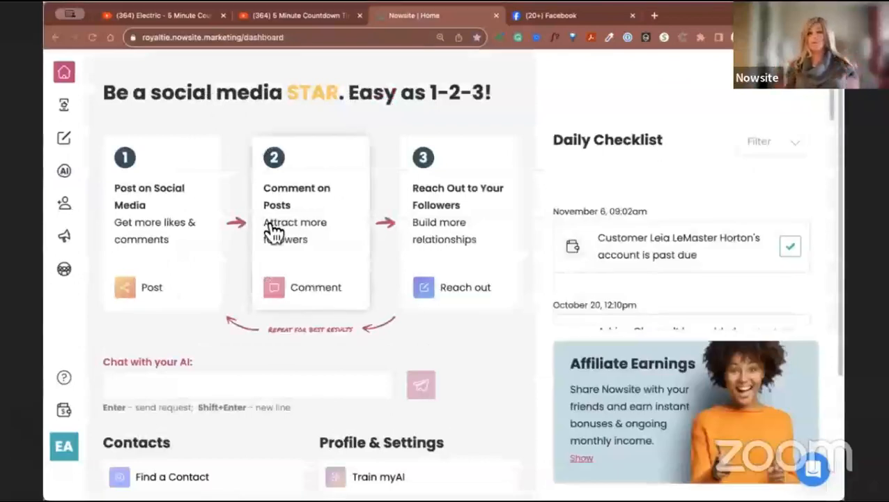
click(185, 242)
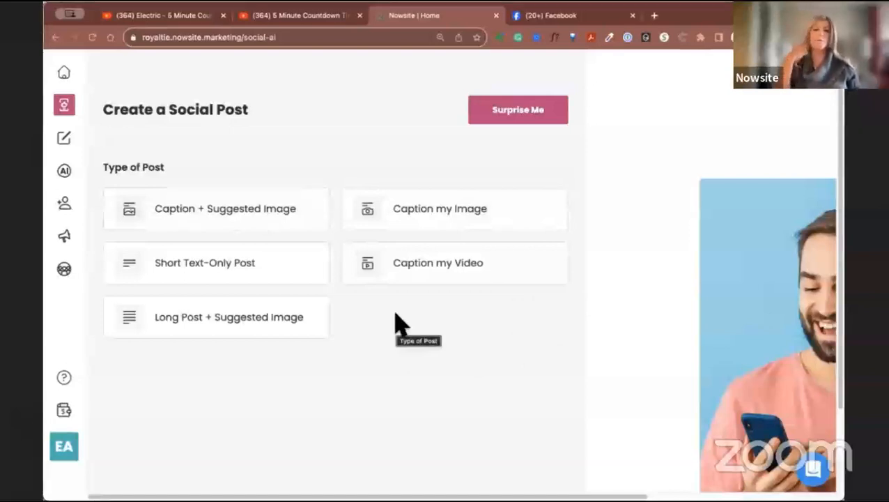
click(198, 209)
scroll(293, 300, down, 3)
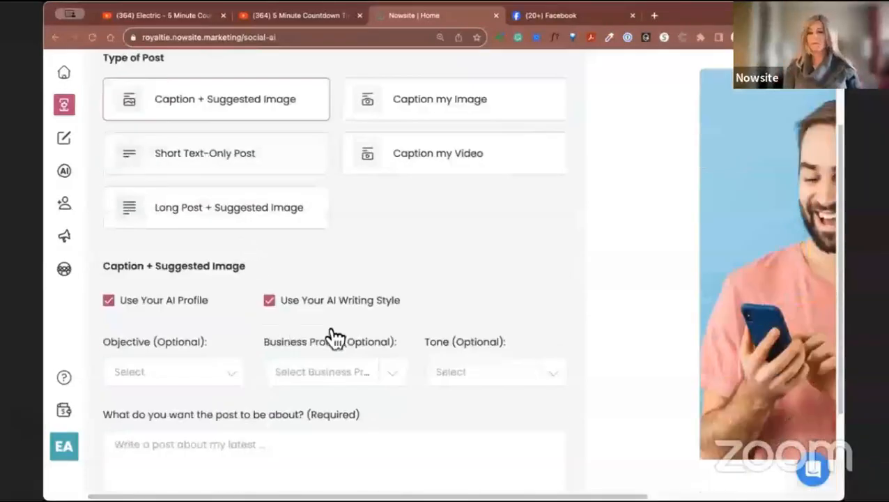
scroll(300, 349, down, 3)
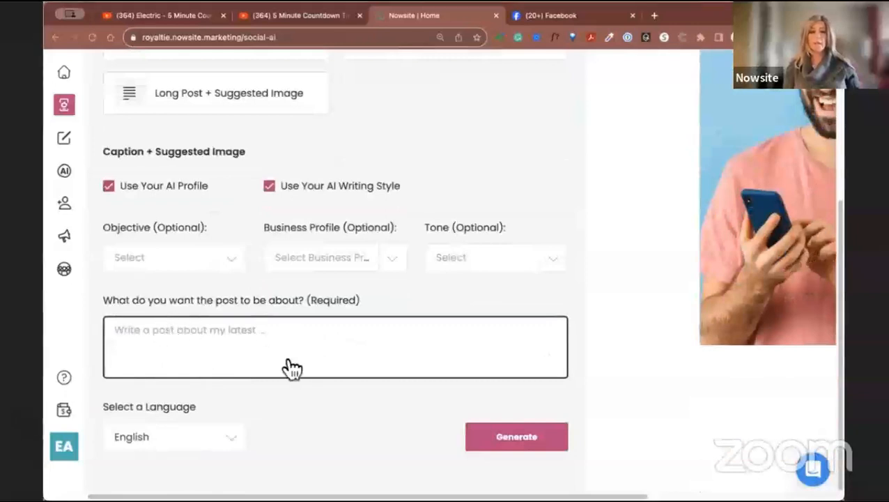
Switch the post type to Caption my Image and examine its image description and caption topic fields.
scroll(299, 415, up, 6)
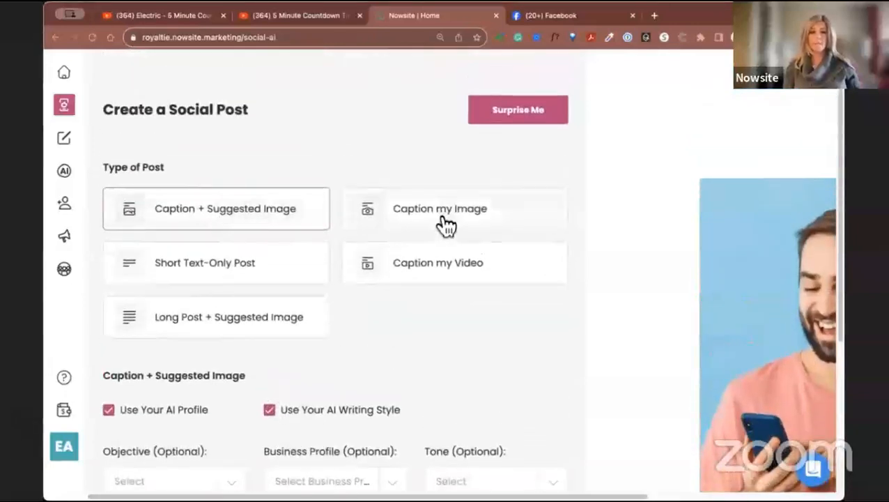
click(445, 222)
scroll(418, 292, down, 3)
scroll(423, 318, down, 6)
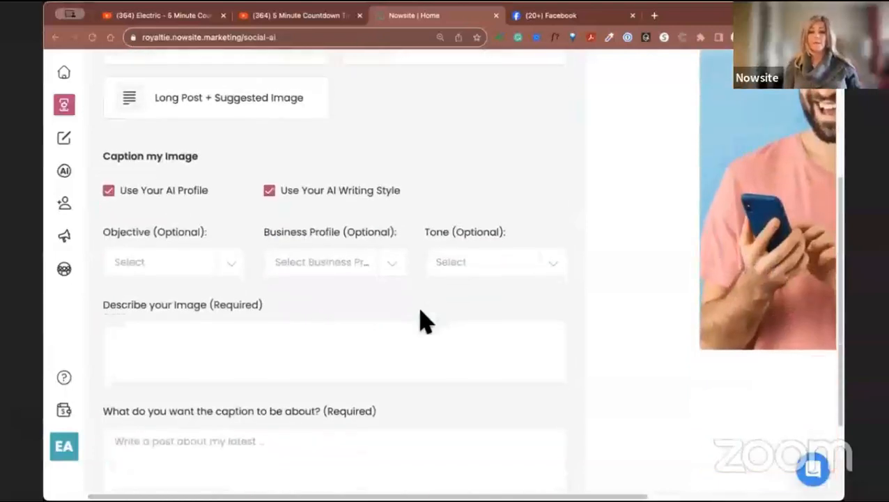
scroll(416, 321, down, 1)
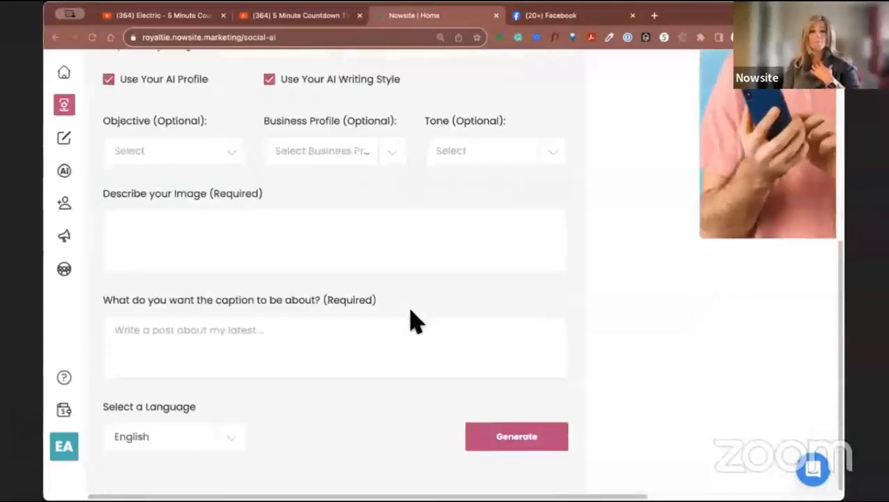
click(184, 238)
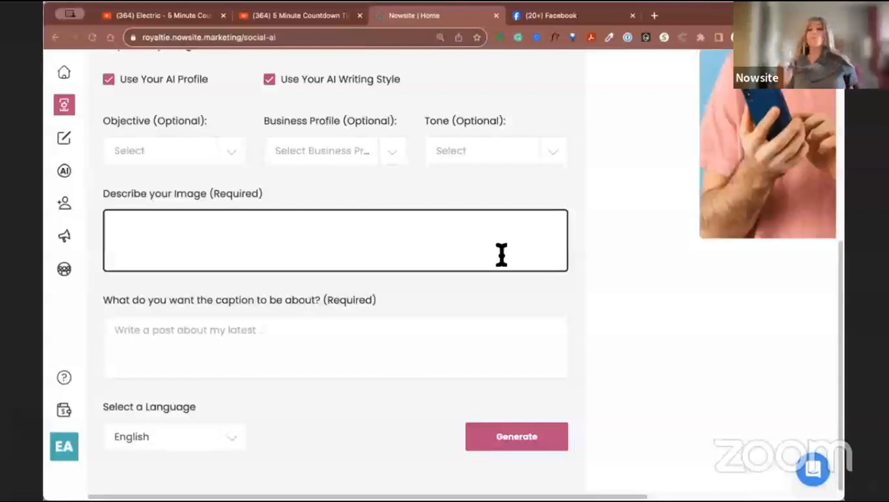
click(306, 341)
Switch the post type to Short Text-Only Post and examine its options and post topic field.
scroll(312, 362, up, 3)
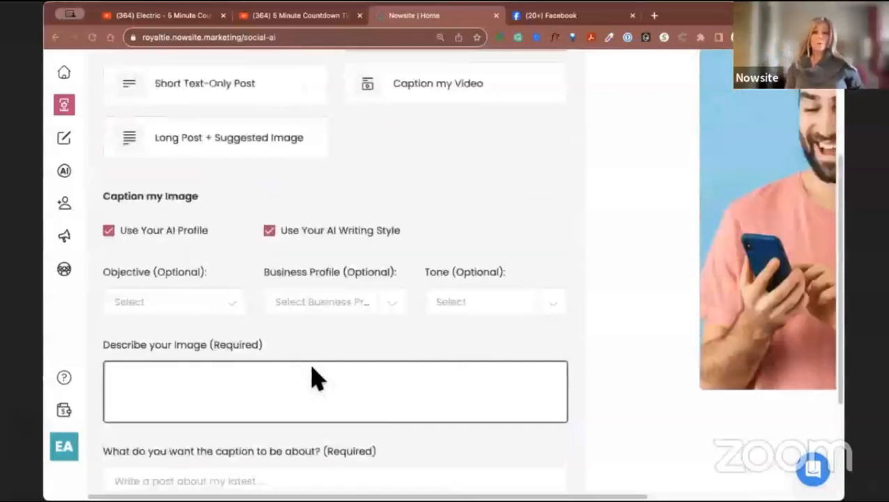
scroll(312, 378, up, 3)
click(235, 283)
scroll(423, 421, down, 2)
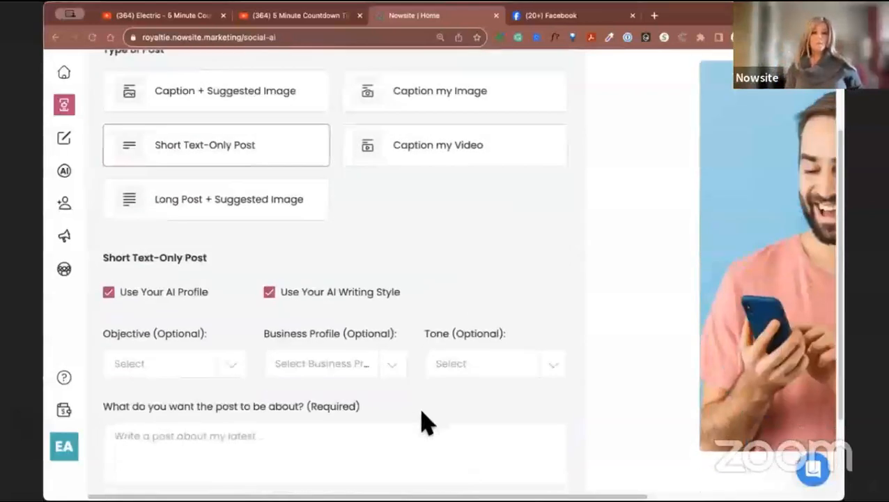
scroll(423, 421, down, 2)
click(256, 355)
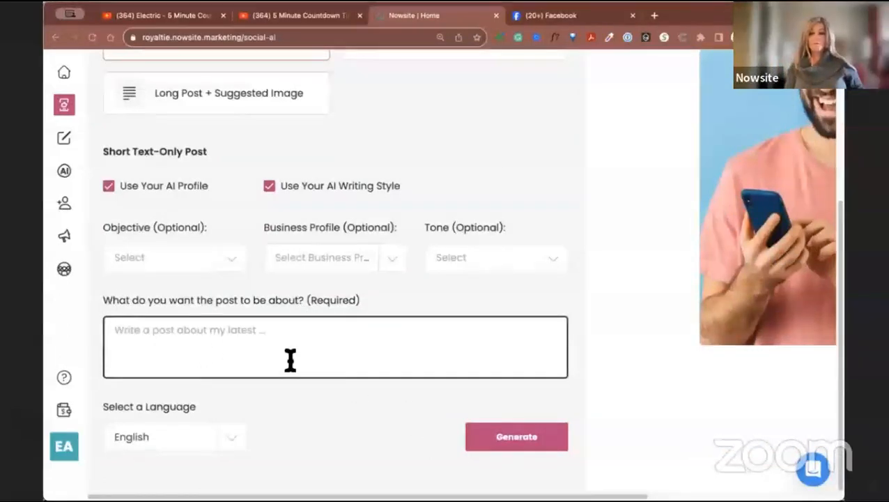
Switch the post type to Caption my Video and examine its options, video description and caption topic fields.
scroll(290, 361, up, 3)
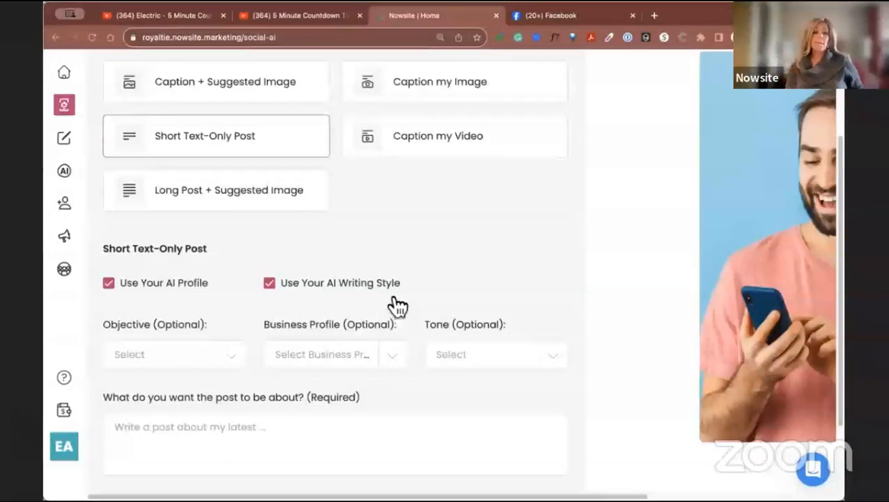
scroll(279, 230, up, 1)
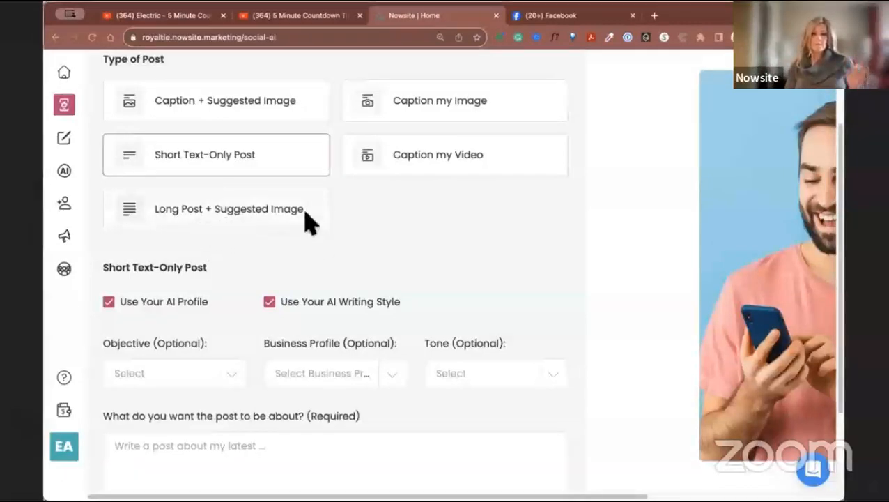
scroll(376, 251, up, 1)
click(463, 181)
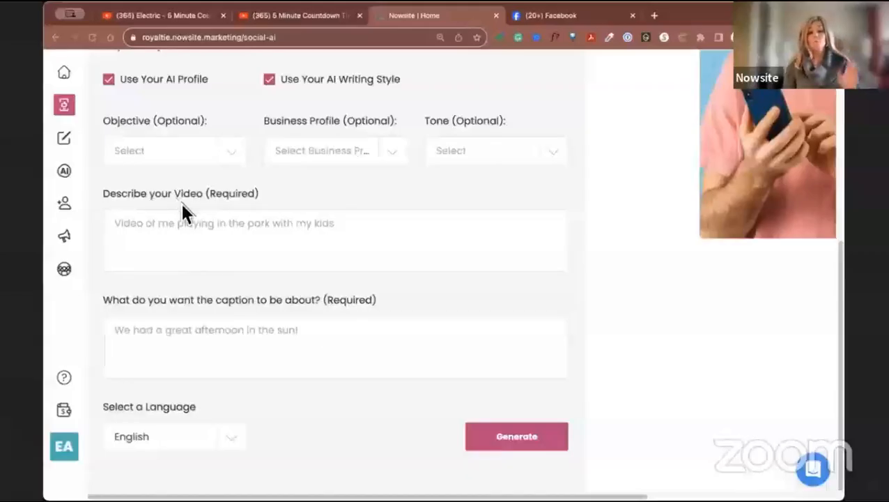
click(222, 242)
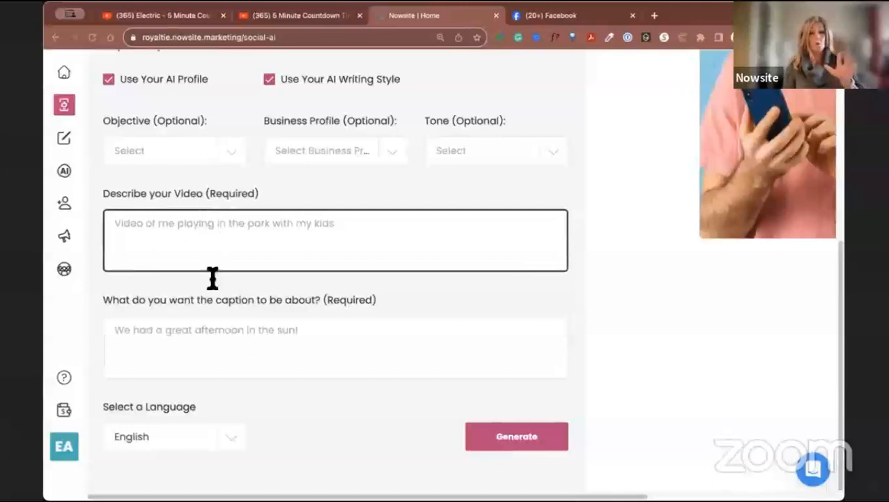
scroll(489, 312, up, 1)
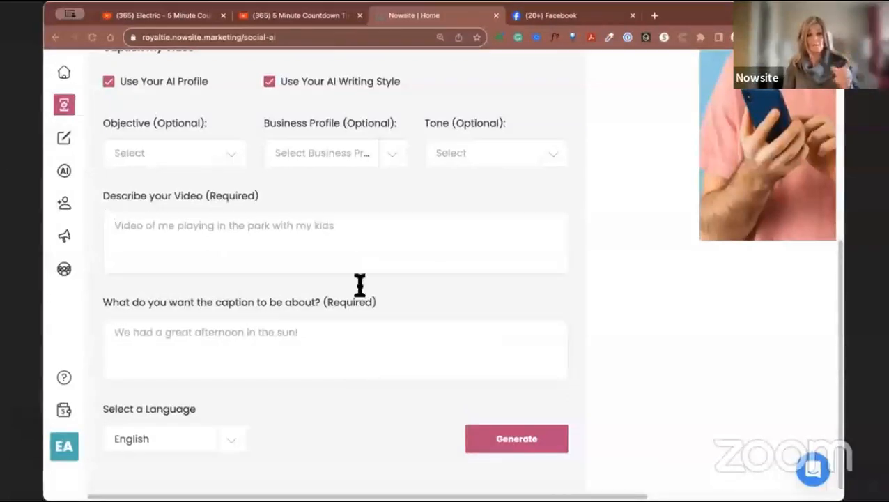
scroll(385, 361, up, 5)
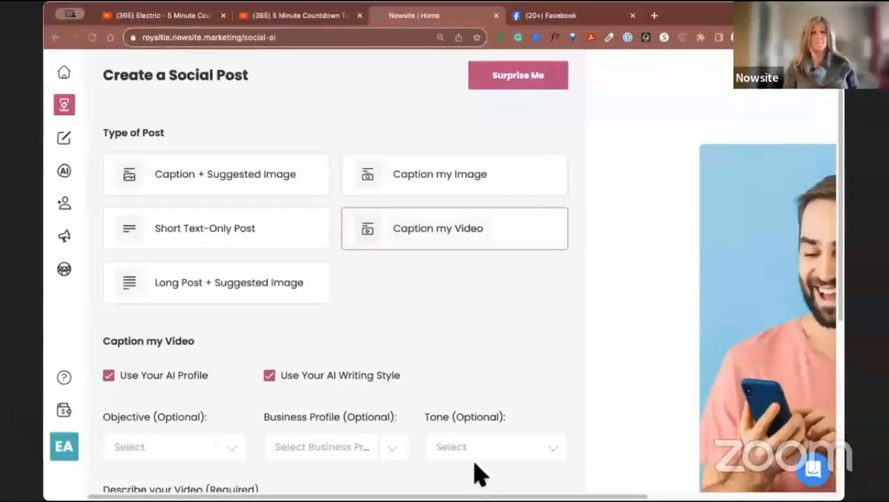
scroll(476, 467, down, 3)
scroll(473, 463, down, 2)
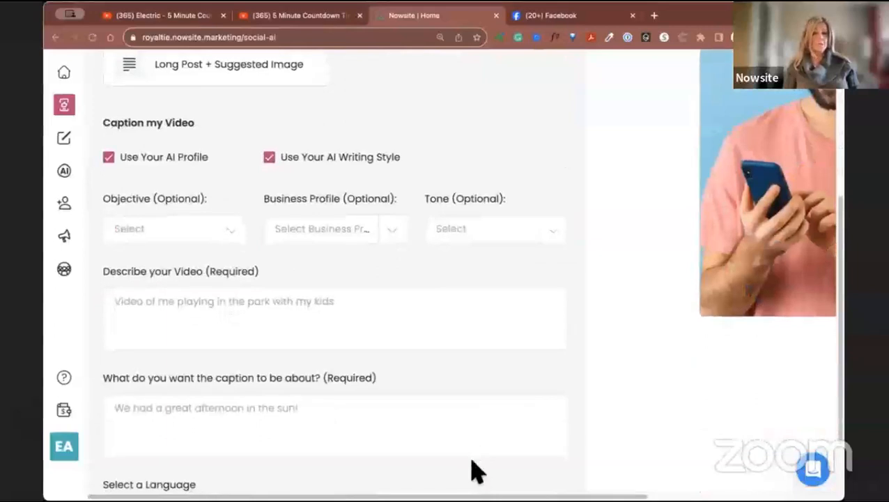
scroll(474, 470, down, 2)
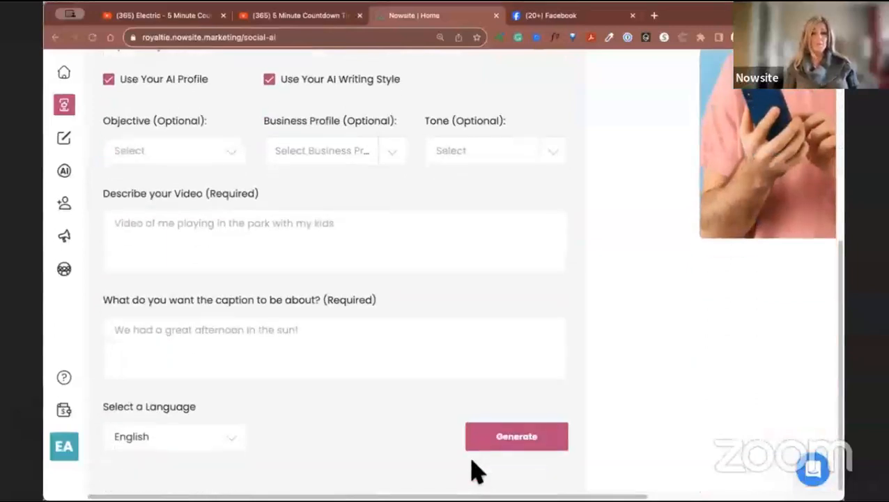
scroll(476, 472, up, 8)
scroll(476, 472, down, 4)
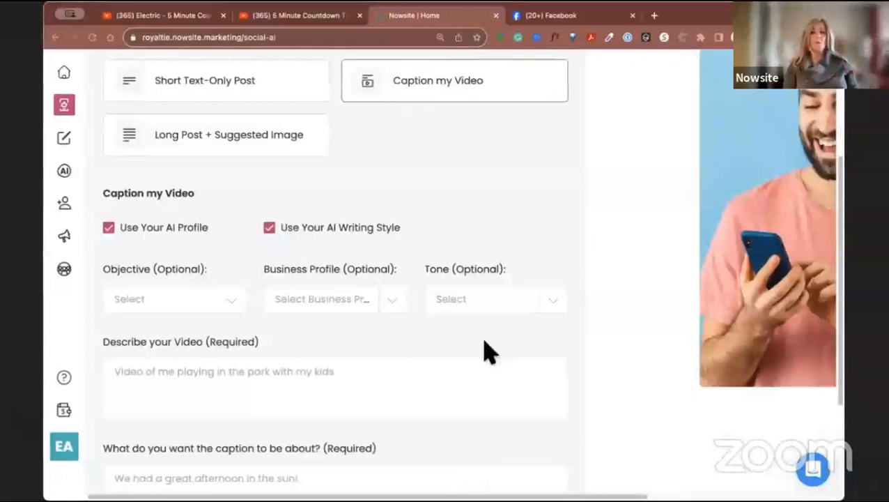
scroll(486, 354, down, 1)
scroll(484, 339, up, 3)
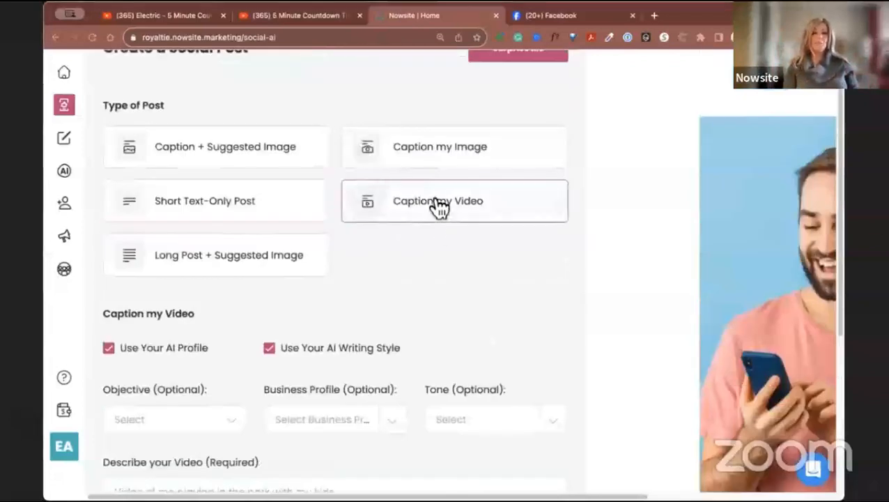
Switch the post type to Long Post + Suggested Image.
scroll(435, 216, down, 1)
scroll(432, 238, down, 1)
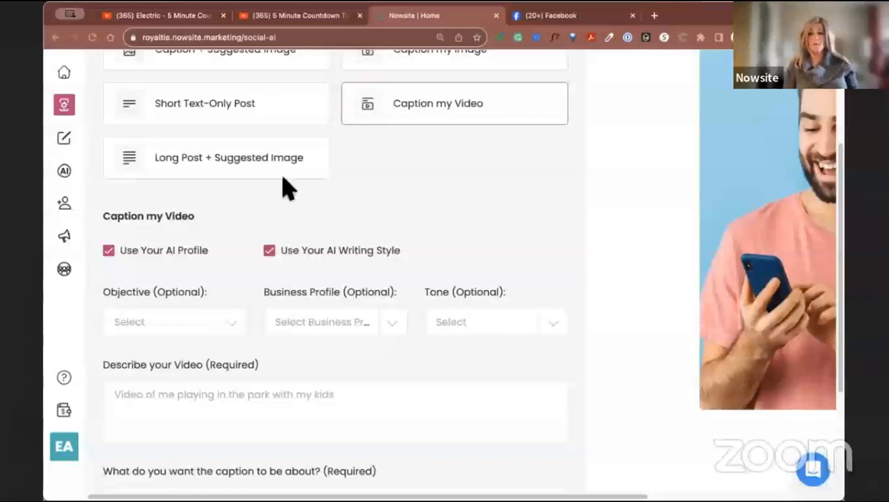
click(200, 164)
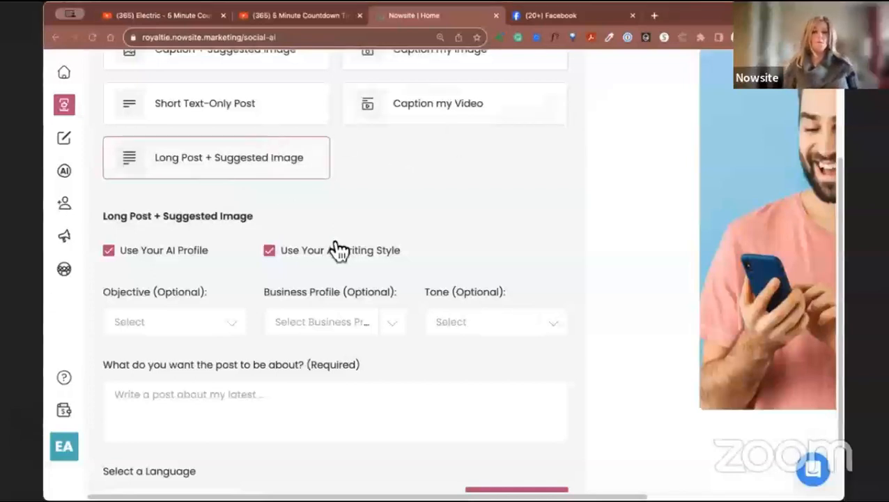
Begin the post topic with "I find when I am traveling that I do not eat as healthy as when I am at home".
scroll(327, 247, down, 2)
click(528, 335)
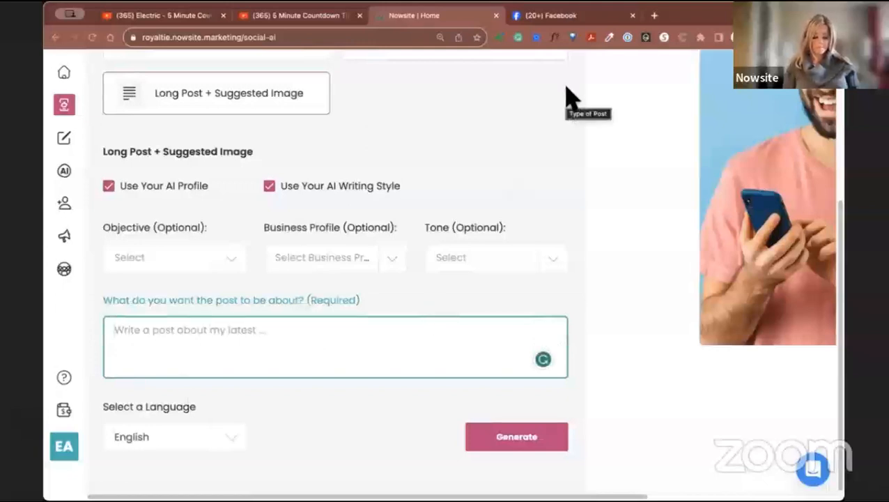
text(I find)
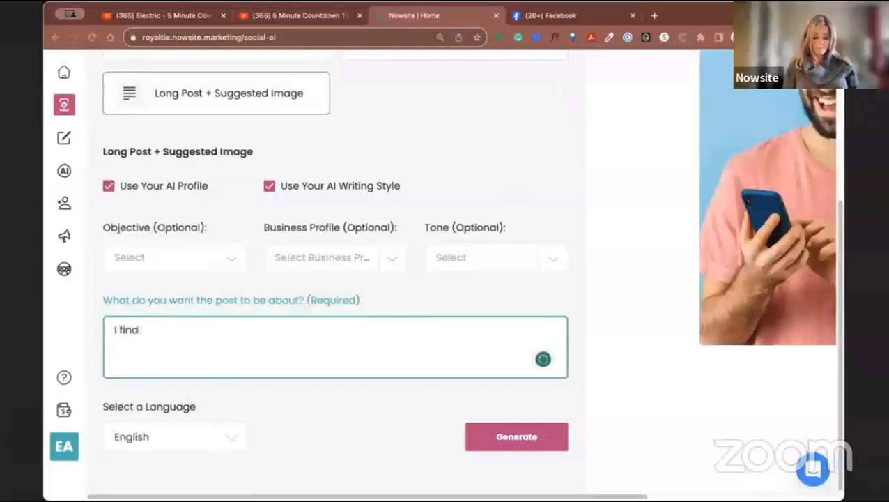
text( when I am)
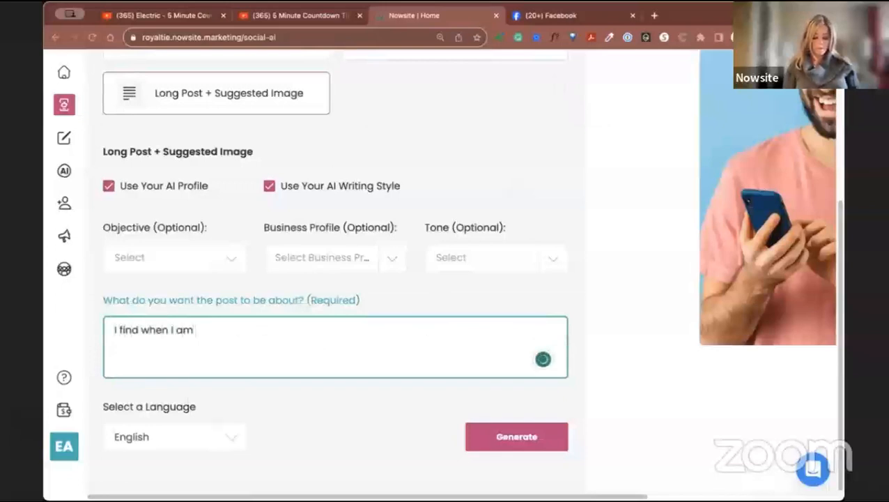
text( travel)
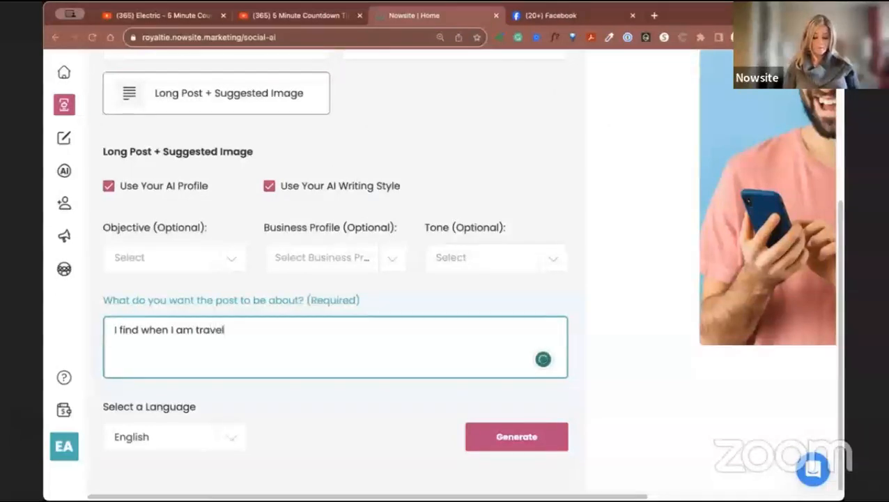
text(ing that I do not eat as healthy as)
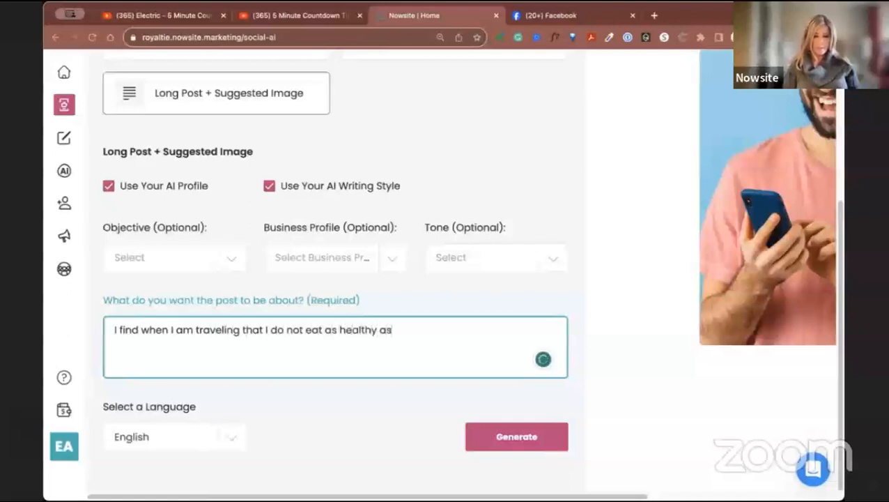
text( when I am at)
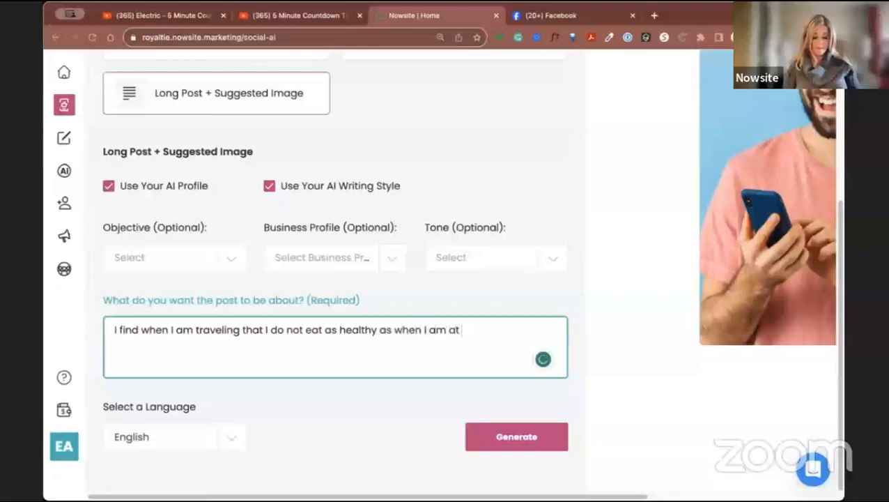
text( home, es)
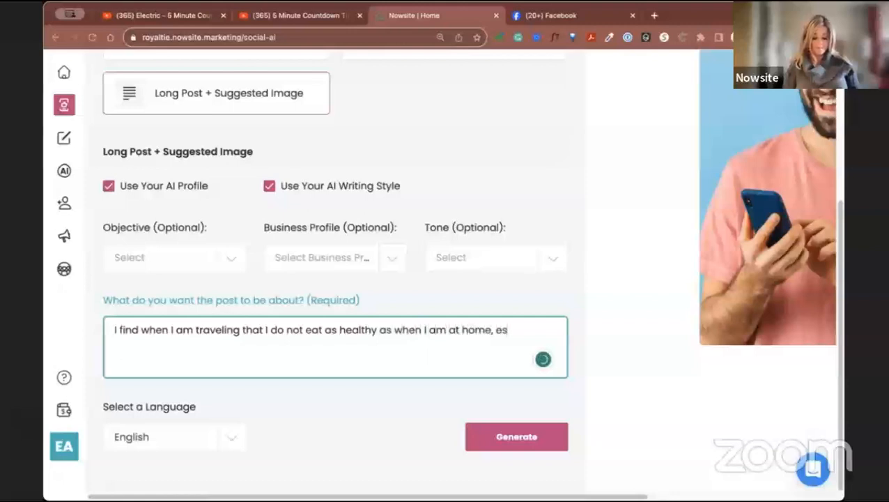
text(pecially)
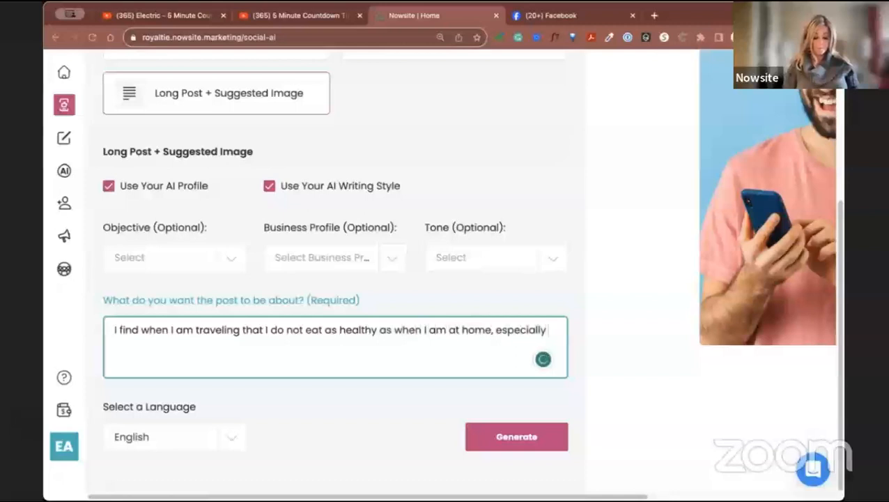
text( when eati)
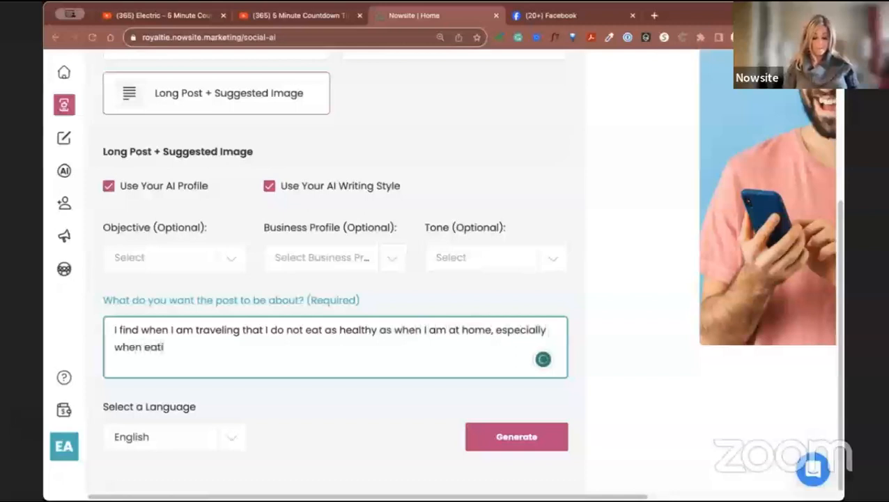
text(ng the hot)
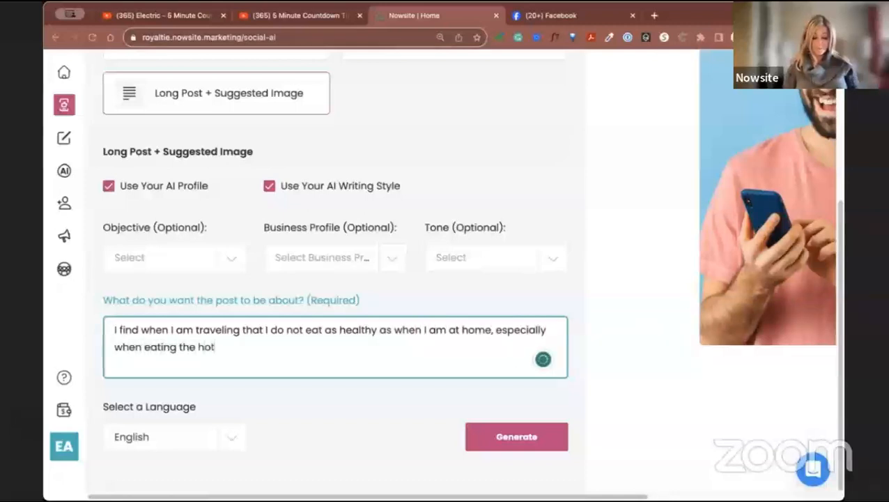
text(el brea)
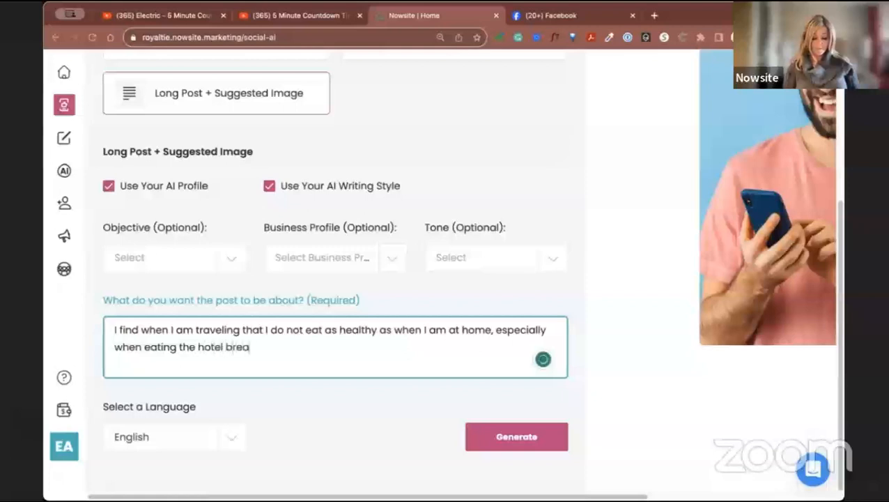
text(kfast. Give me)
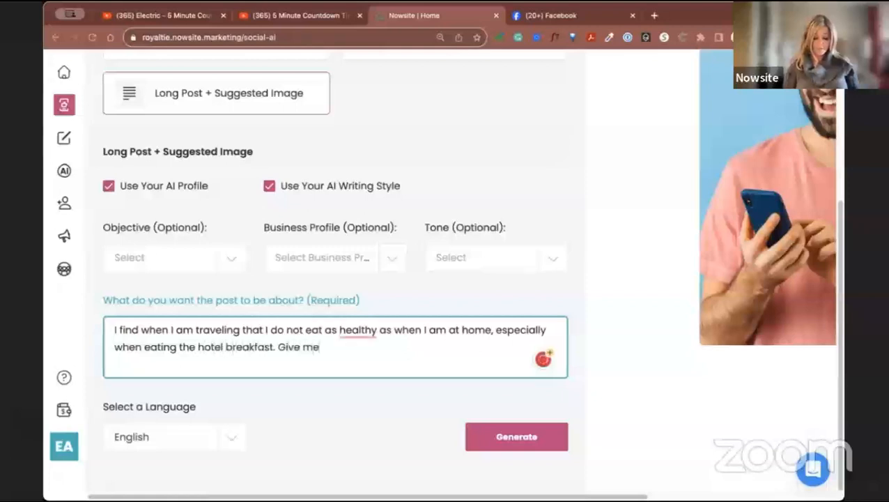
text( treee)
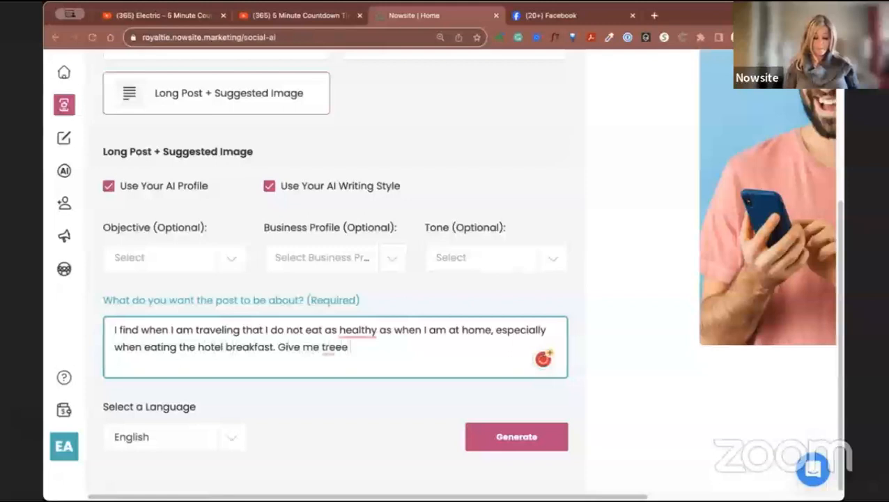
text( tips to e)
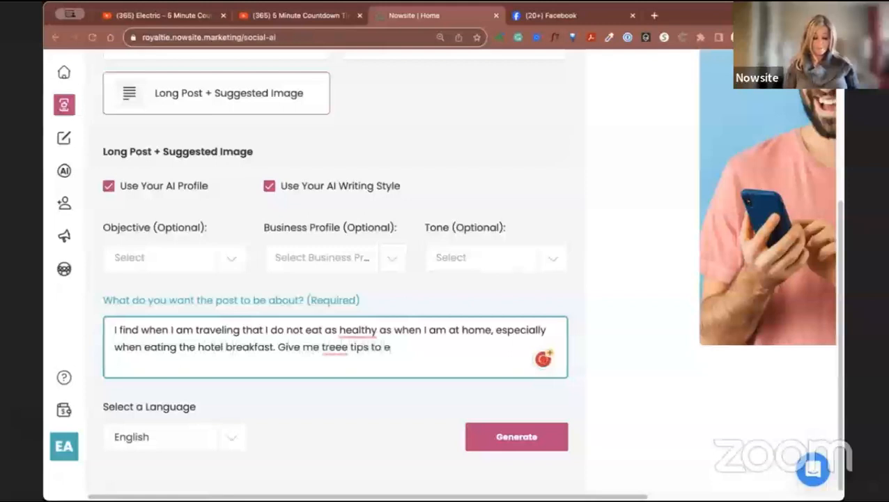
text(ating)
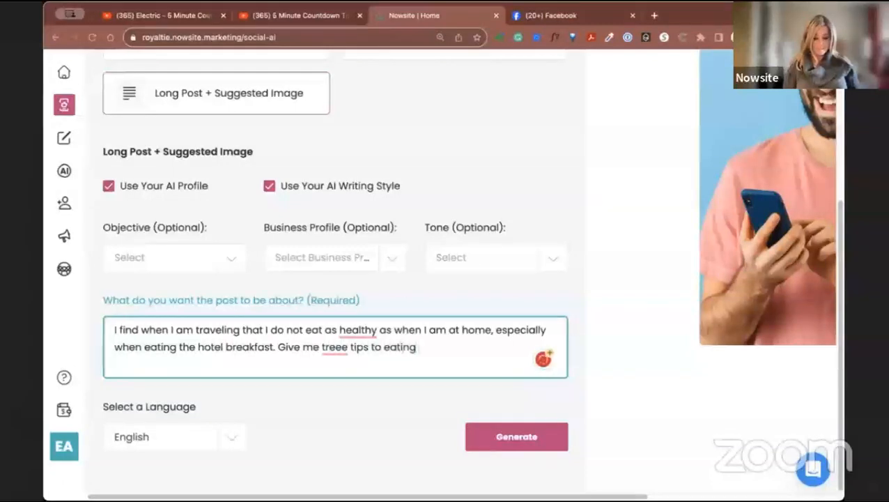
text( healthier)
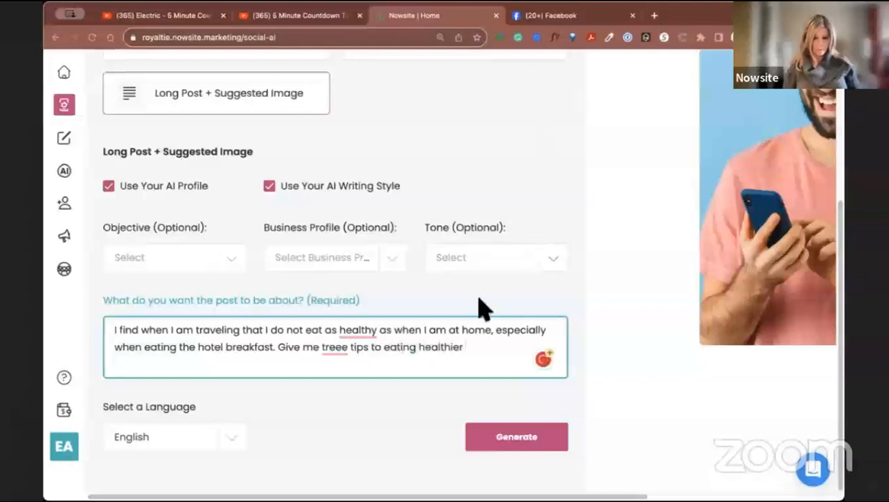
Add a second sentence to the post topic asking for three tips to eating healthier when traveling.
mouse_move(463, 346)
mouse_down()
mouse_move(405, 335)
mouse_move(420, 363)
mouse_move(422, 353)
mouse_up()
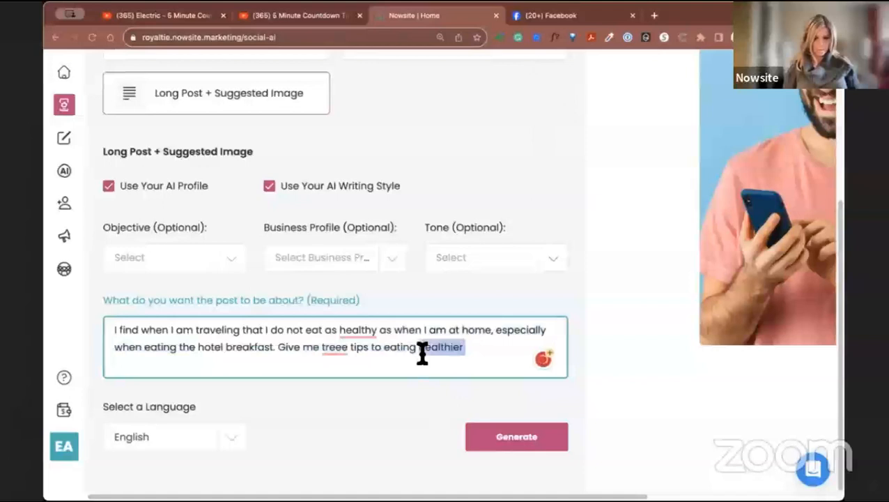
key(BackSpace)
text(ealthier when traveling.)
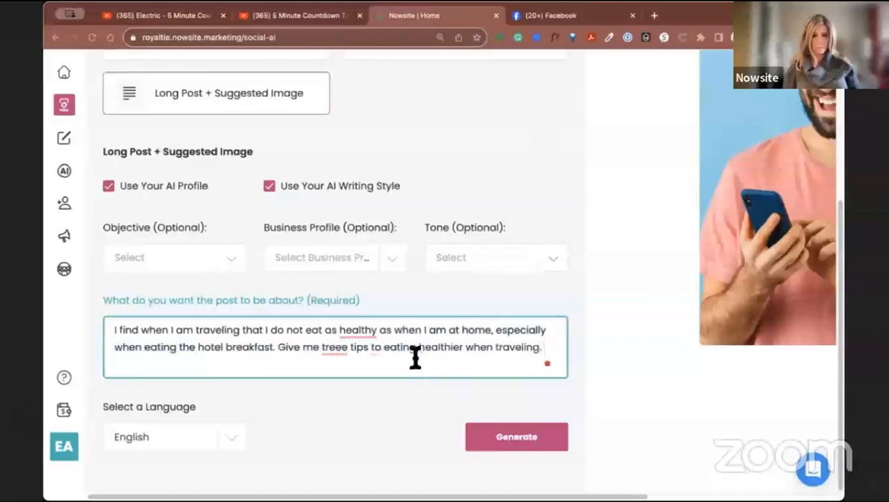
Apply the suggested corrections "healthily", "three" and "for" to the topic text, and generate the post.
mouse_move(358, 330)
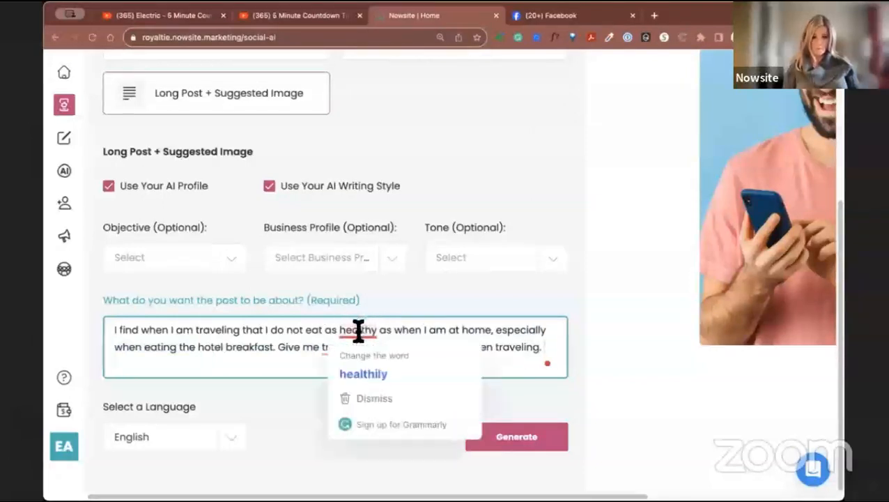
click(384, 372)
mouse_move(338, 348)
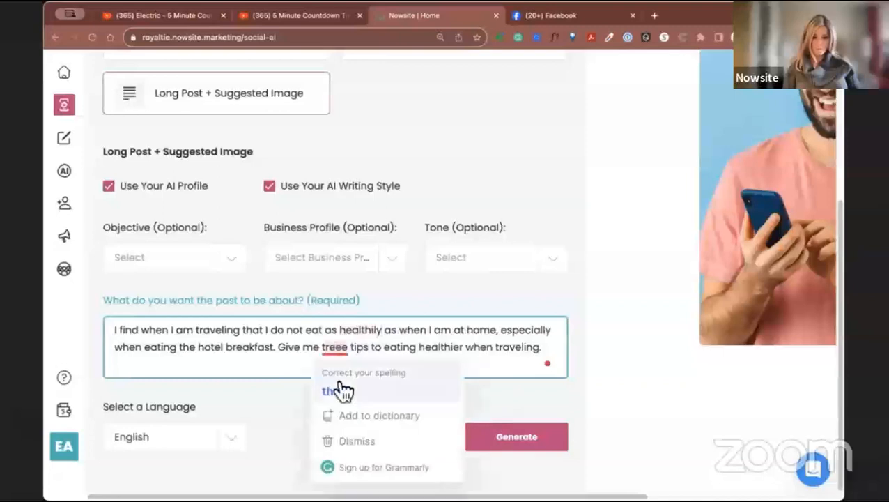
click(340, 391)
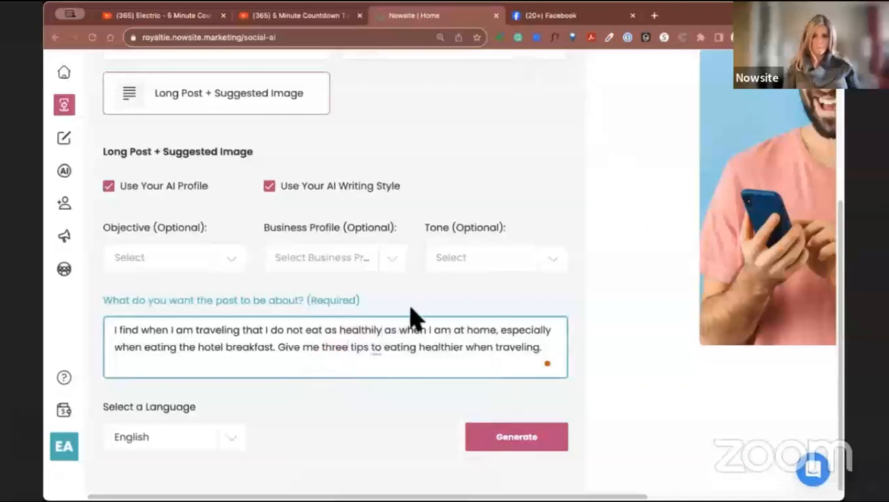
mouse_move(375, 354)
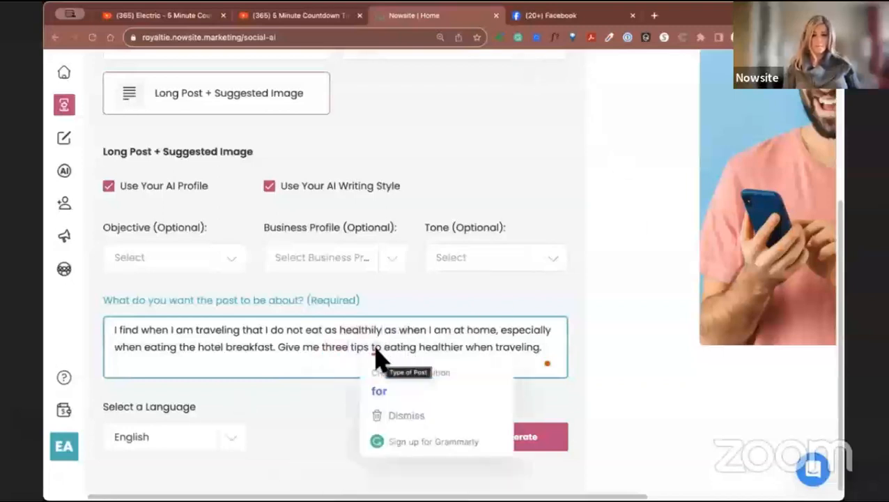
click(383, 391)
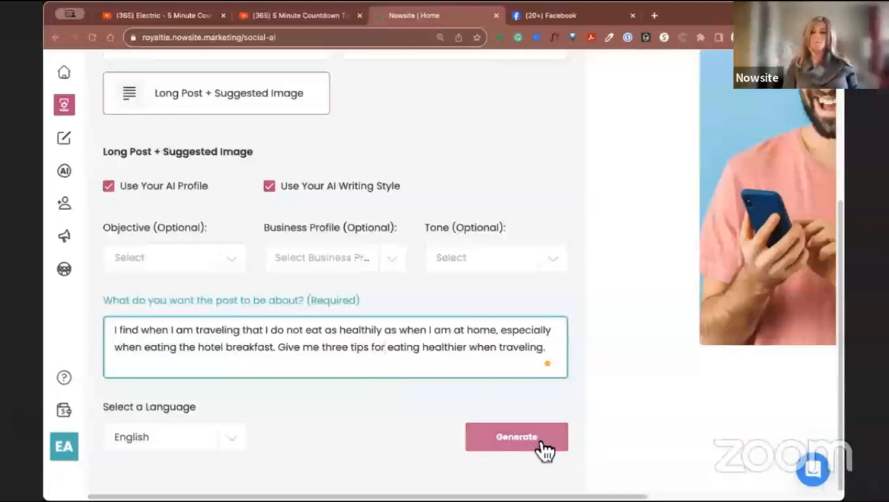
click(514, 453)
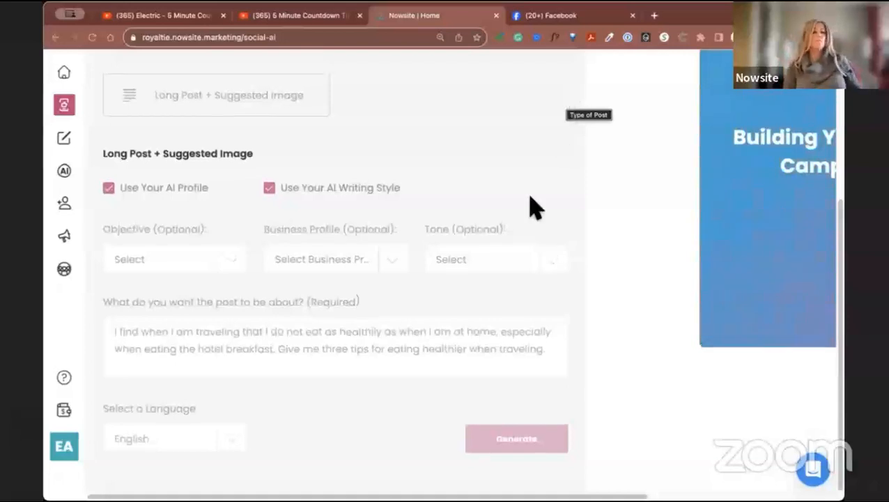
Examine the generated post's suggested image and read through its full text in the preview.
scroll(523, 212, up, 3)
scroll(578, 432, down, 2)
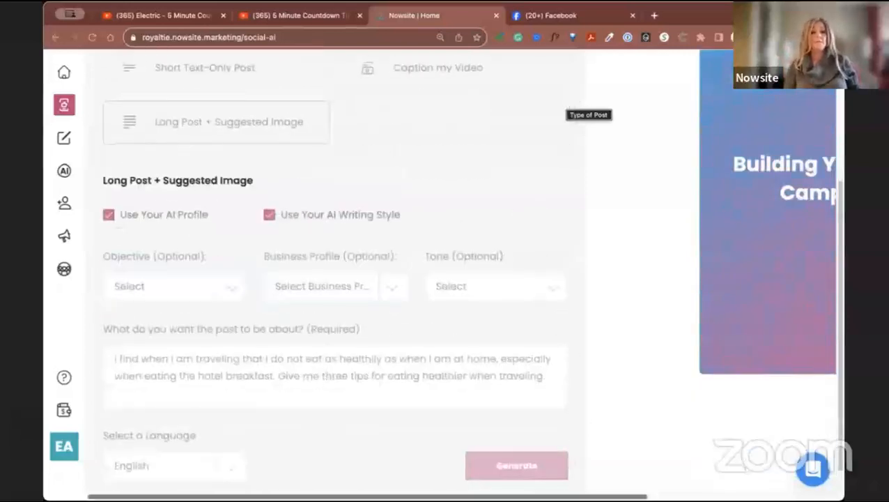
scroll(488, 335, right, 3)
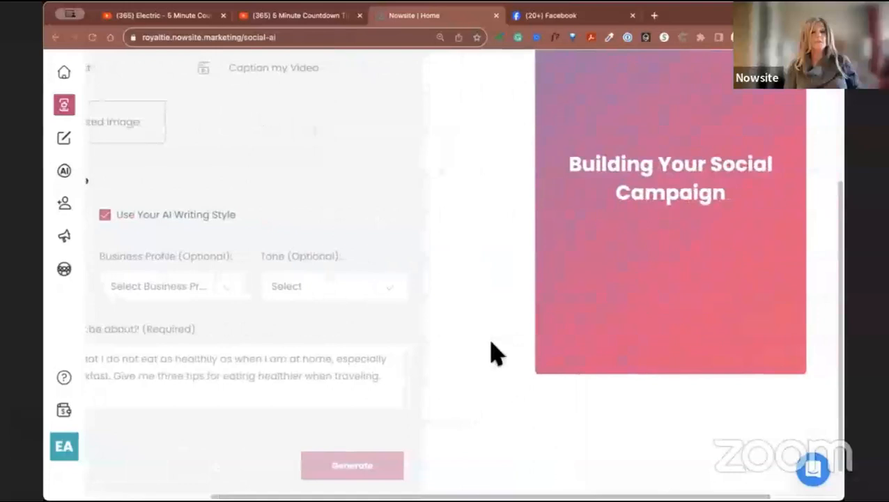
scroll(478, 315, up, 2)
scroll(480, 323, up, 2)
scroll(481, 325, down, 2)
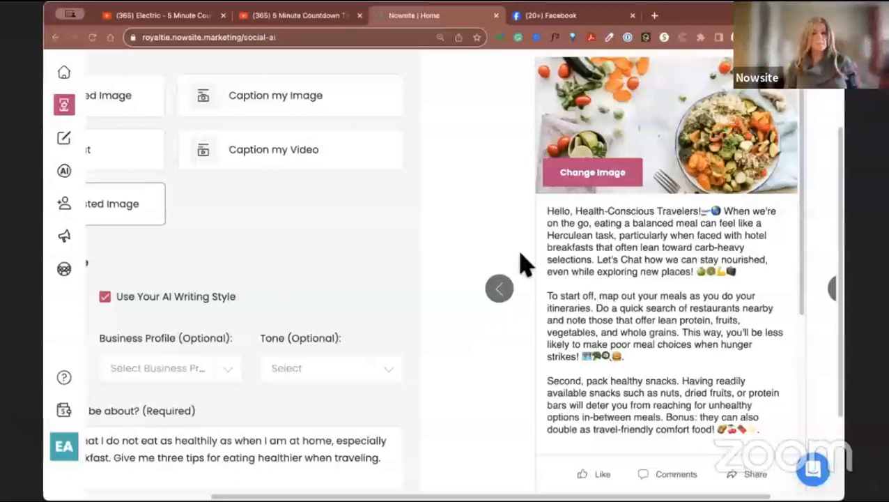
scroll(524, 264, up, 1)
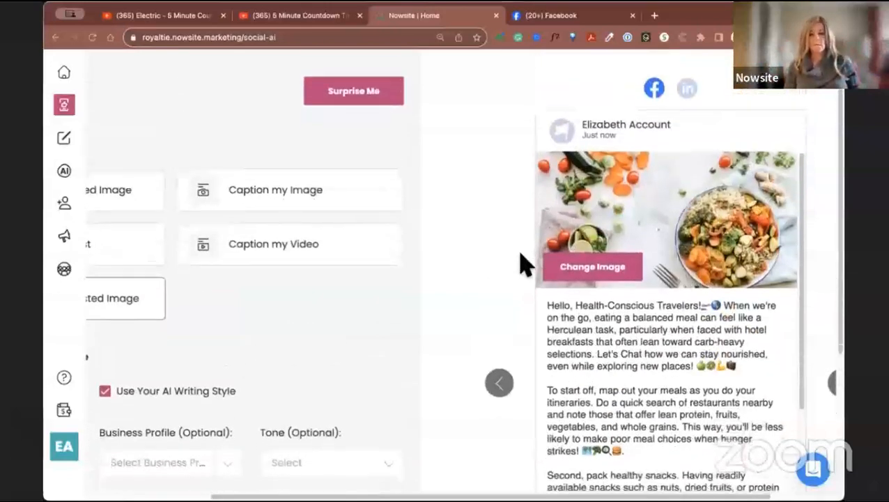
scroll(524, 264, down, 1)
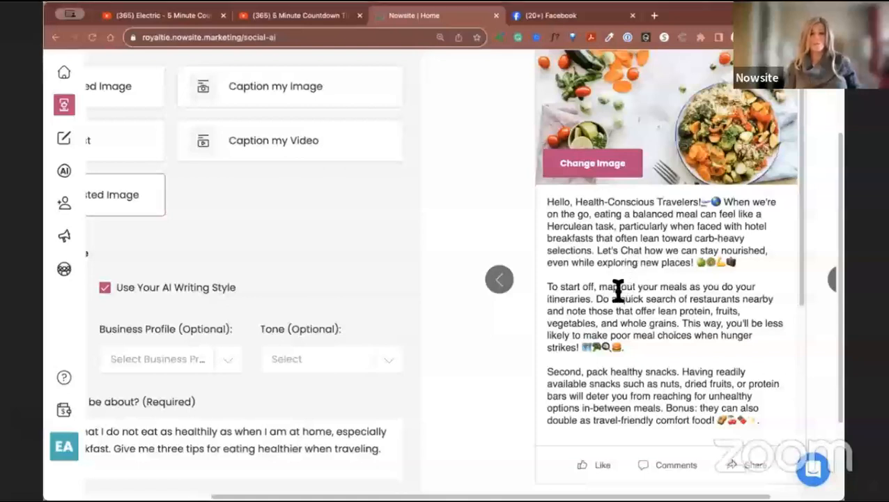
scroll(667, 309, down, 1)
scroll(666, 309, down, 2)
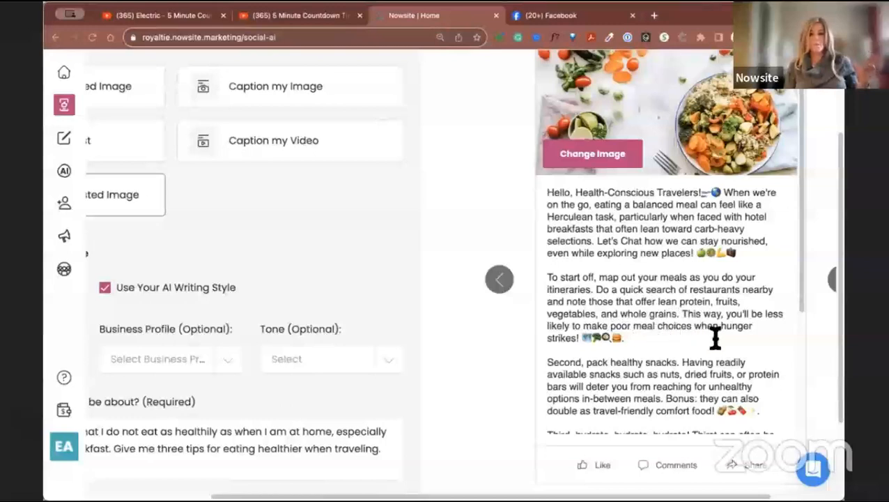
scroll(692, 351, down, 3)
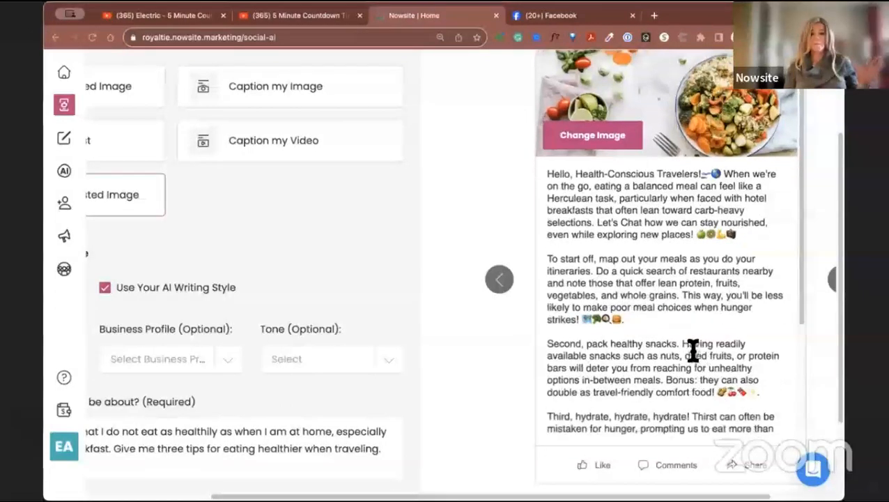
scroll(692, 351, down, 3)
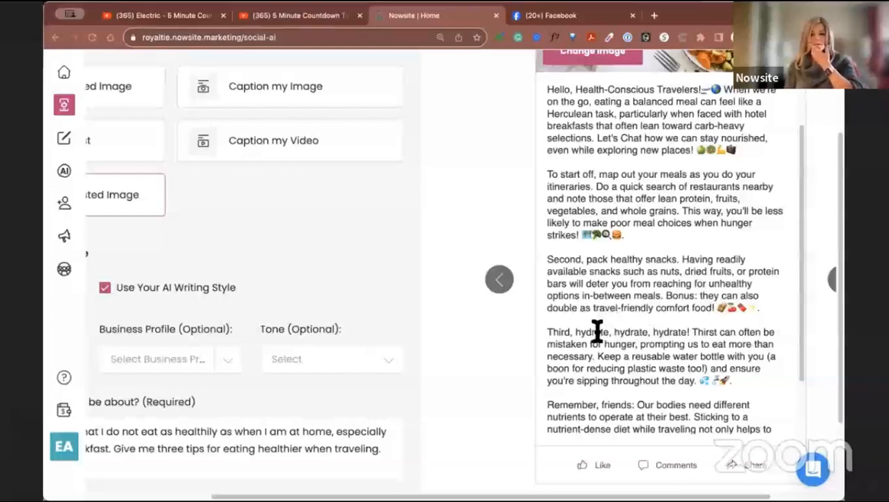
scroll(661, 345, down, 1)
scroll(660, 343, down, 3)
scroll(661, 342, down, 1)
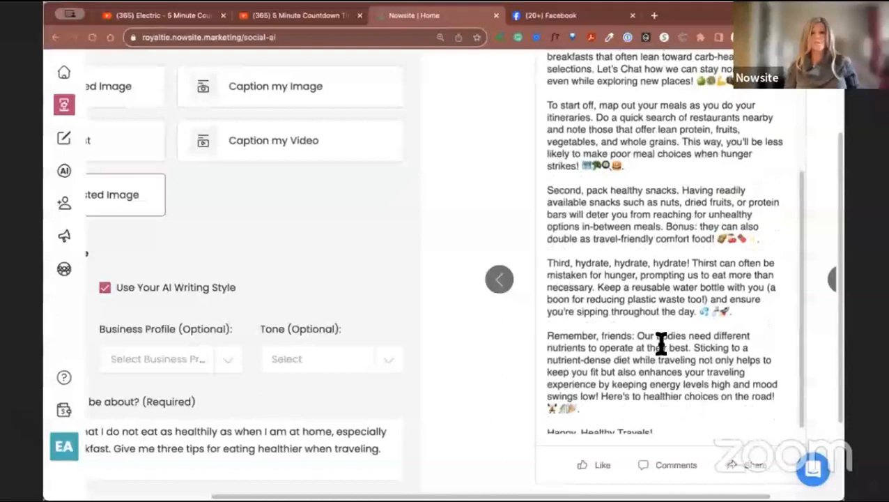
Read the generated post's closing paragraphs in the preview, and look back over its opening and image.
scroll(661, 343, down, 1)
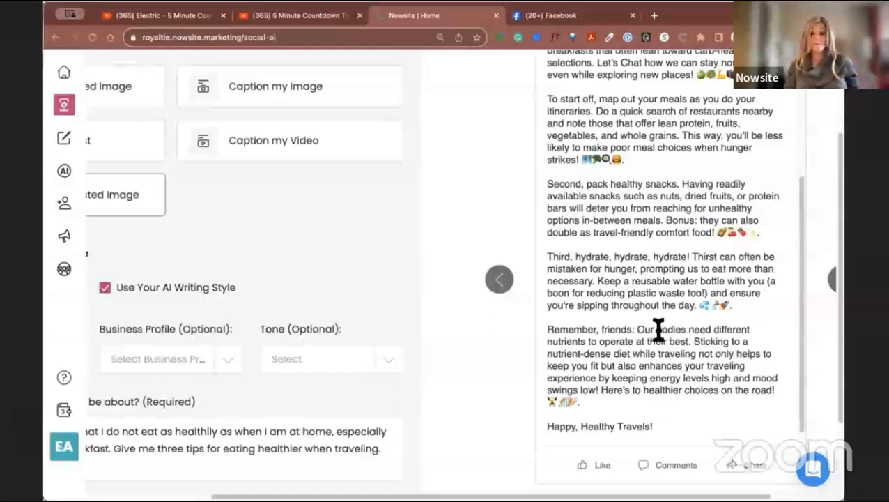
scroll(658, 331, down, 1)
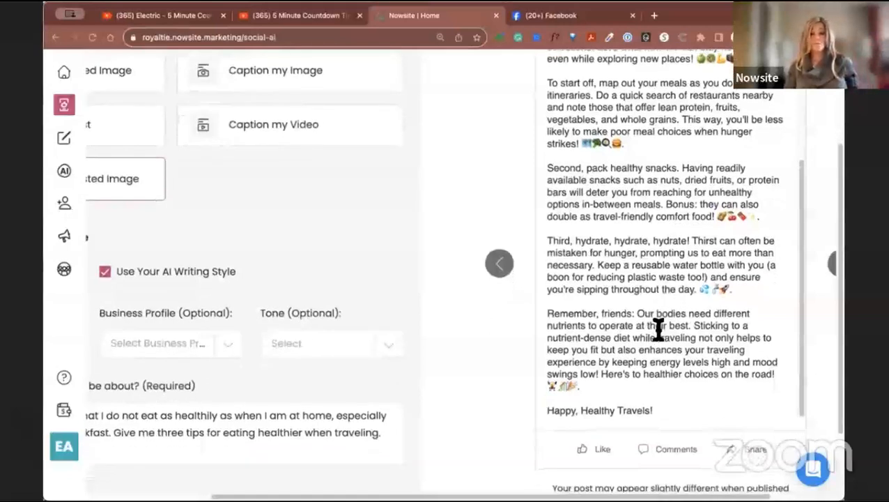
scroll(640, 343, down, 1)
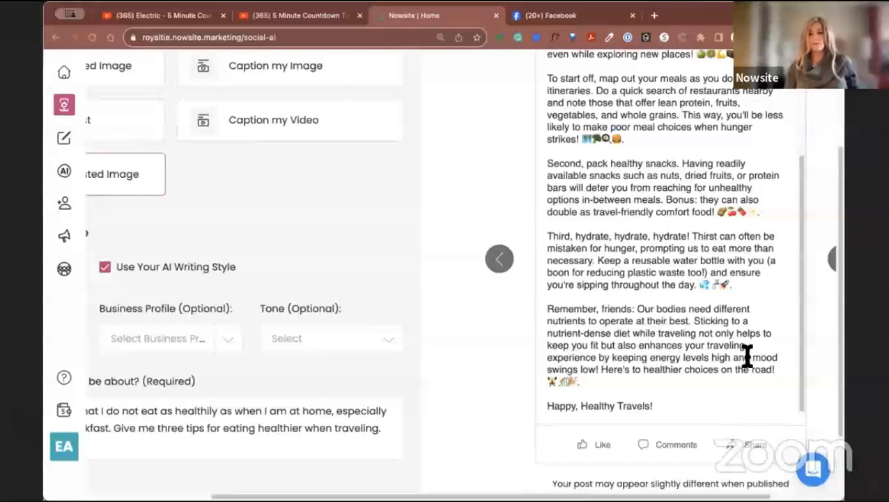
scroll(717, 373, up, 3)
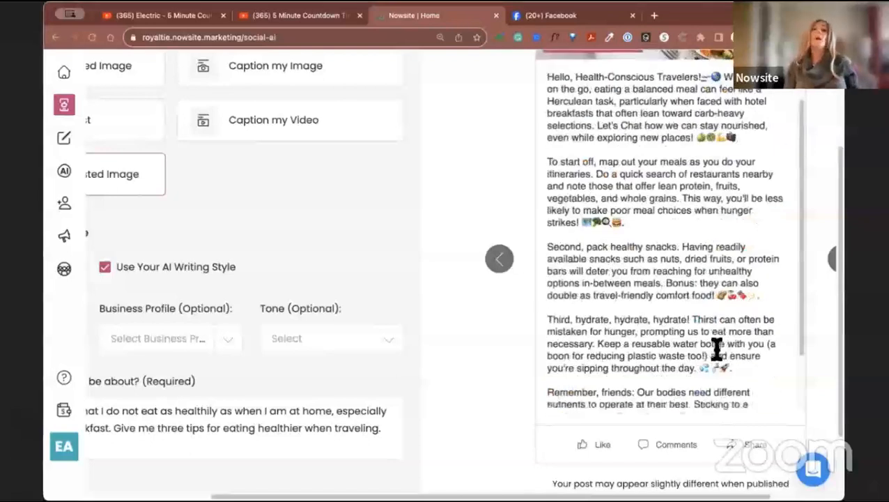
scroll(693, 370, up, 1)
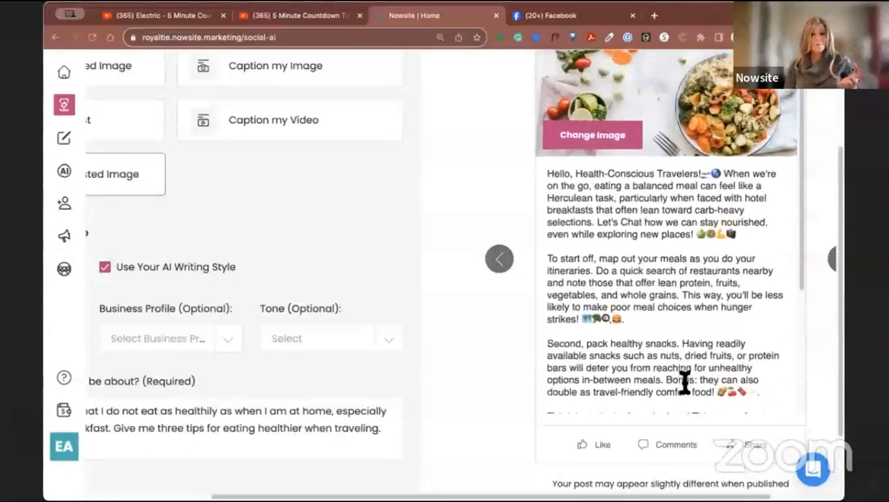
Export the generated post for Facebook, copying its text and downloading its image, and open Facebook from the posting instructions.
scroll(687, 380, down, 4)
scroll(762, 260, down, 2)
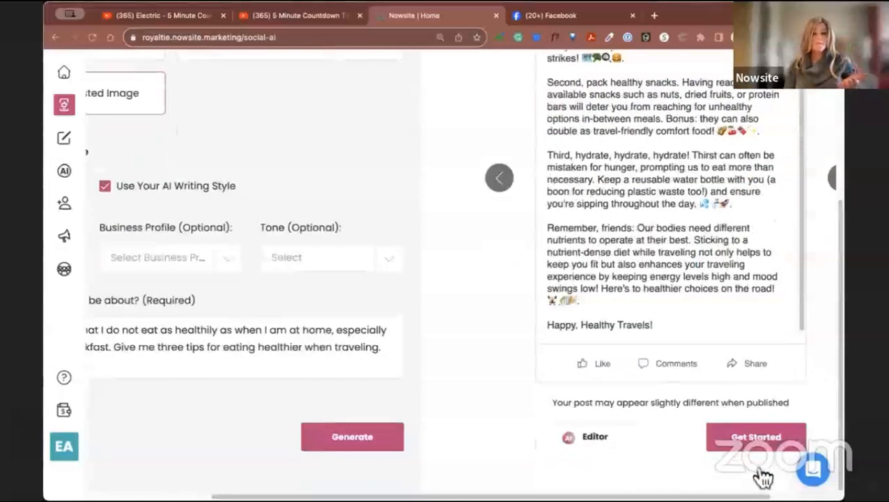
click(757, 449)
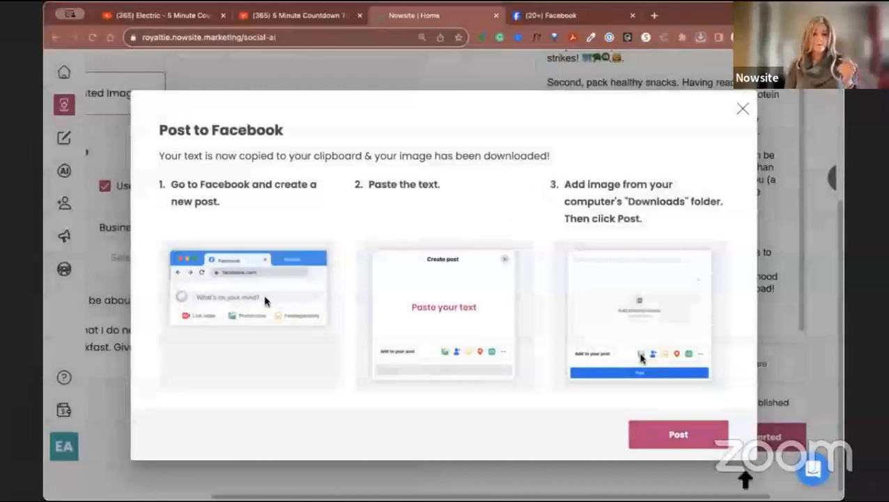
click(680, 438)
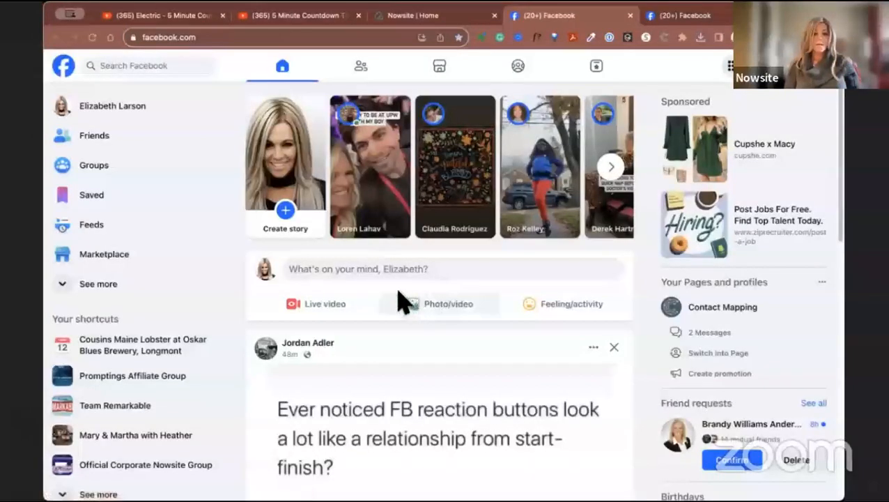
Create a public Facebook post with the copied healthy travel text and the downloaded food image, and publish it.
click(369, 271)
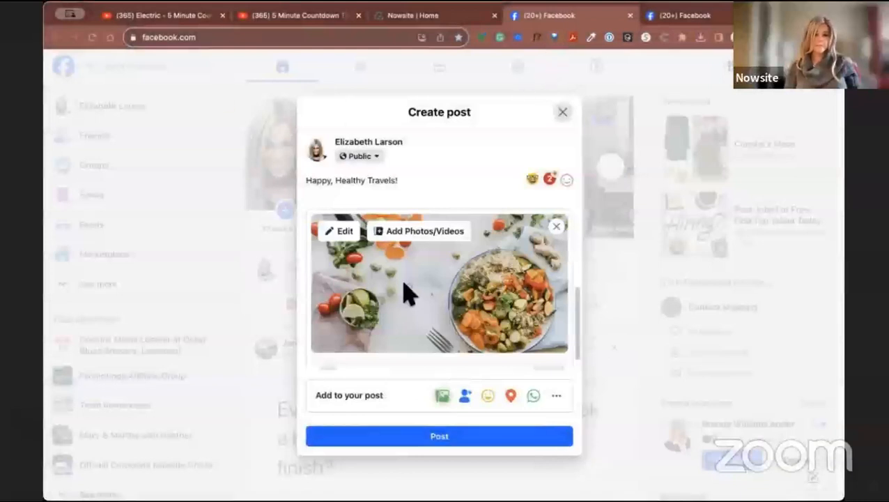
scroll(422, 303, up, 5)
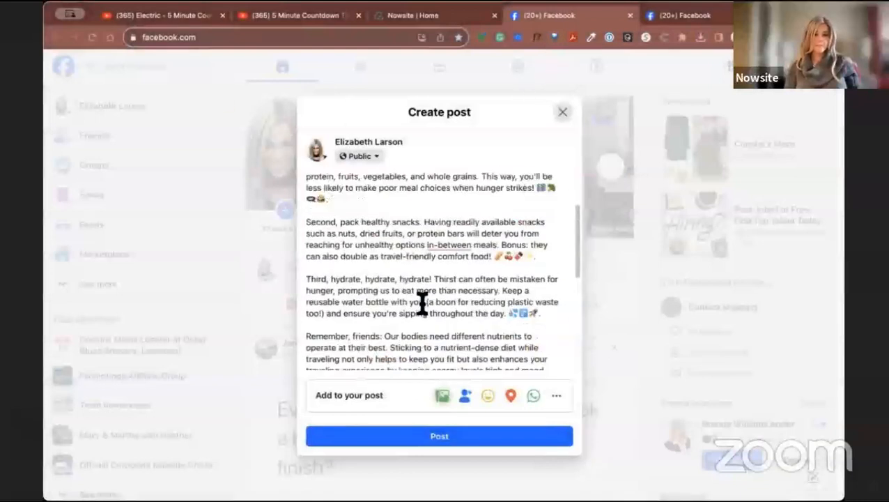
click(446, 439)
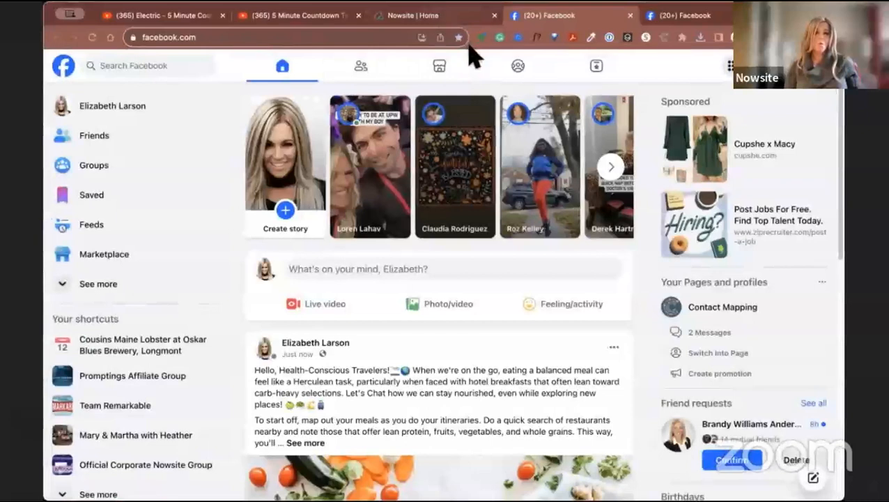
Paste the copied text into another new Facebook post and close the composer without publishing, dismissing the leave-page prompt.
click(348, 268)
key(ctrl+v)
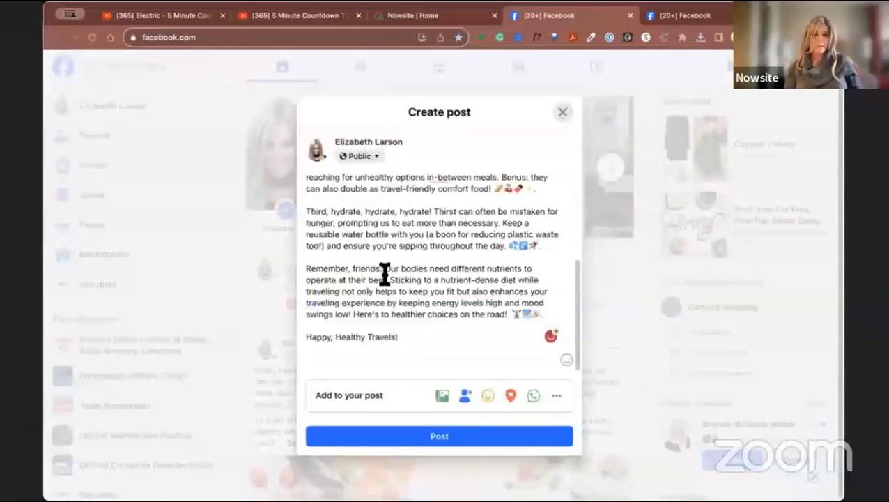
click(563, 113)
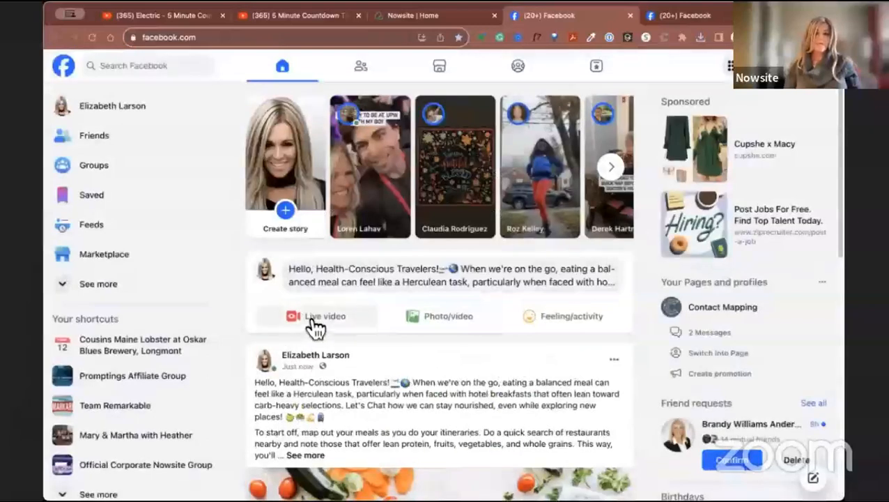
click(315, 329)
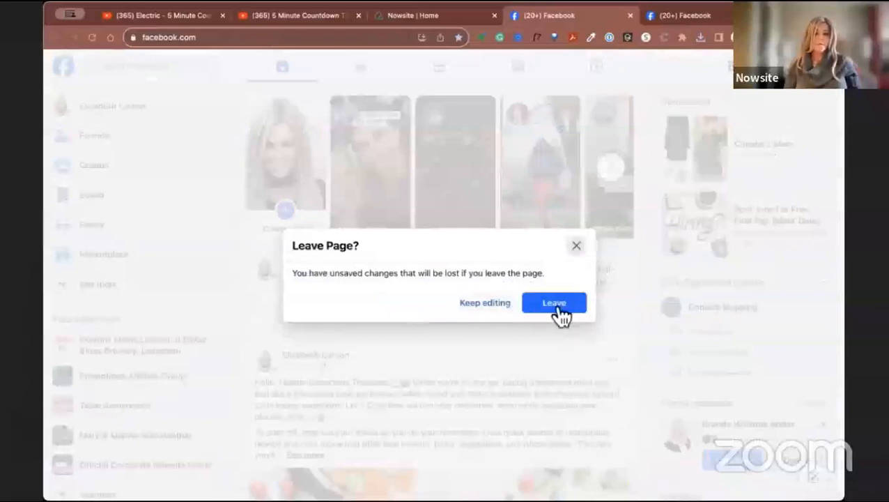
click(574, 249)
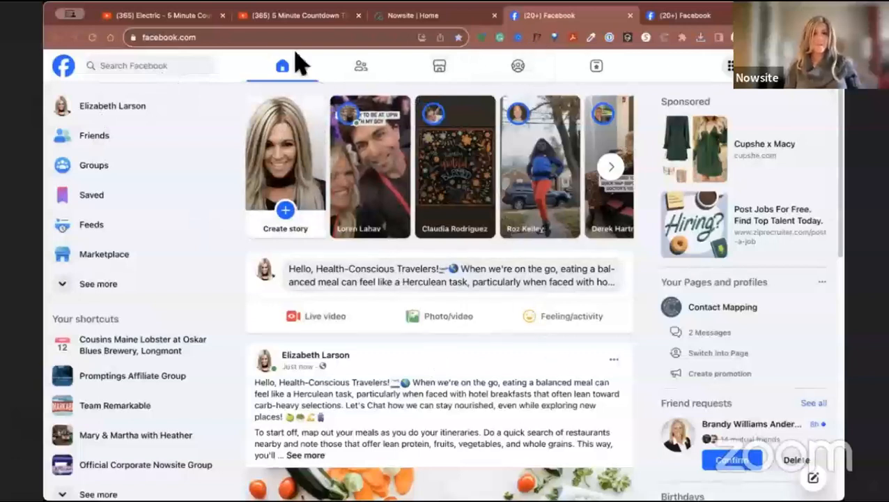
Switch back to Nowsite and look over the generated post's text in the preview again.
click(380, 19)
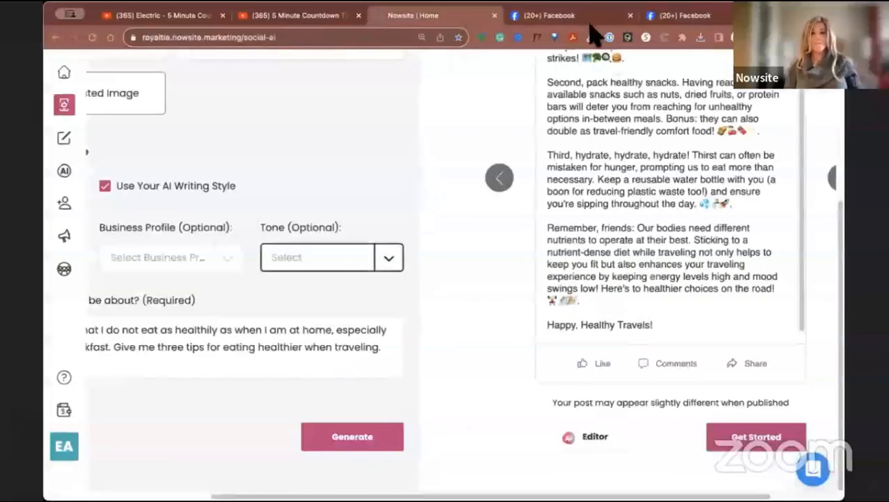
scroll(631, 248, up, 3)
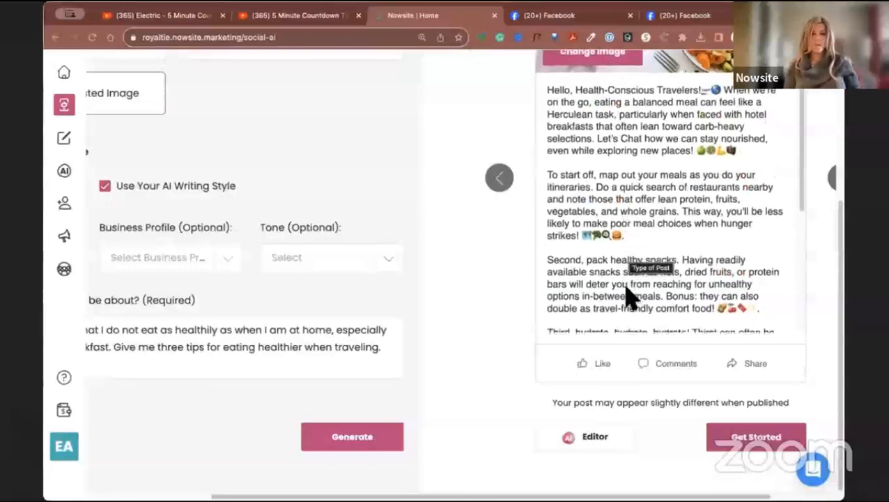
scroll(631, 297, down, 5)
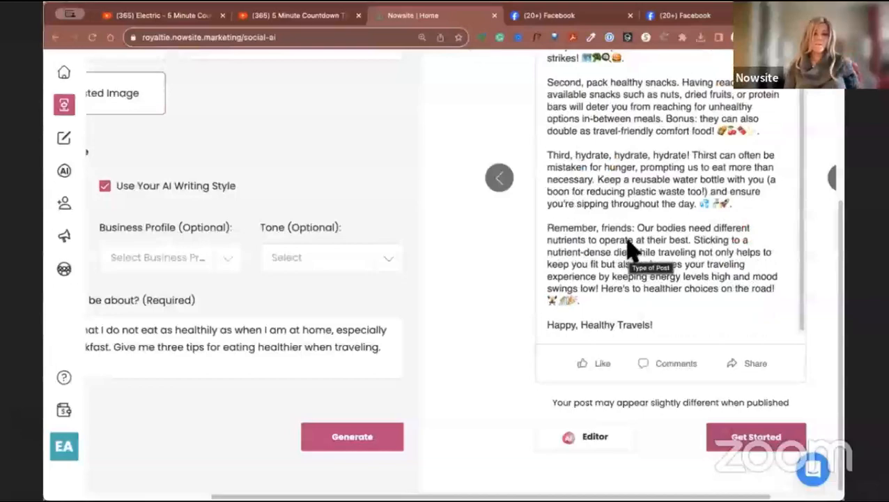
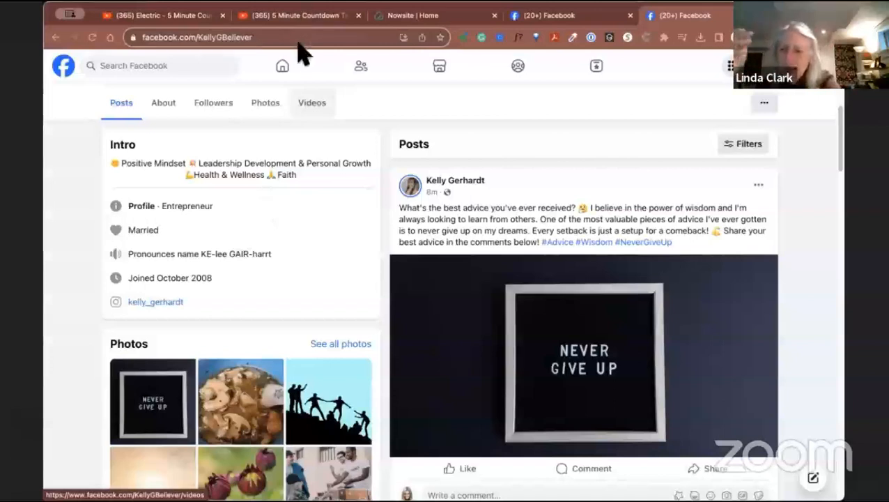
Return to Nowsite and review the whole healthy travel post with its food image in the preview.
click(423, 15)
scroll(475, 307, up, 3)
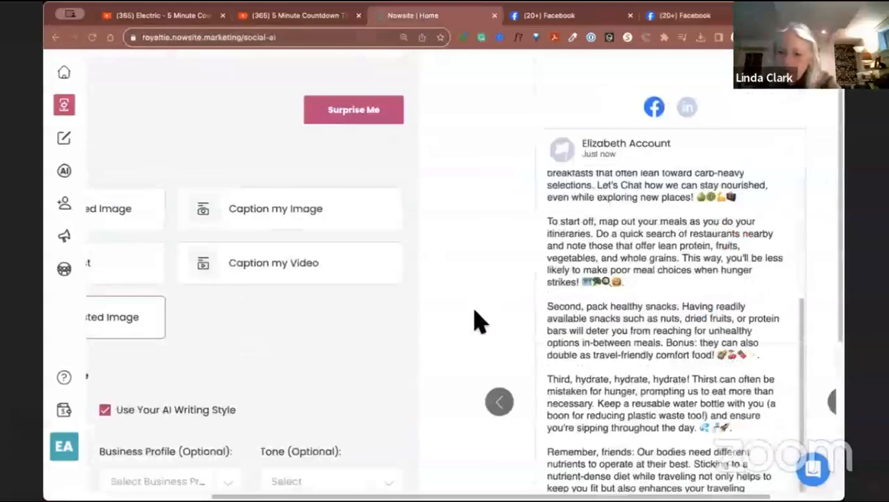
scroll(476, 310, down, 3)
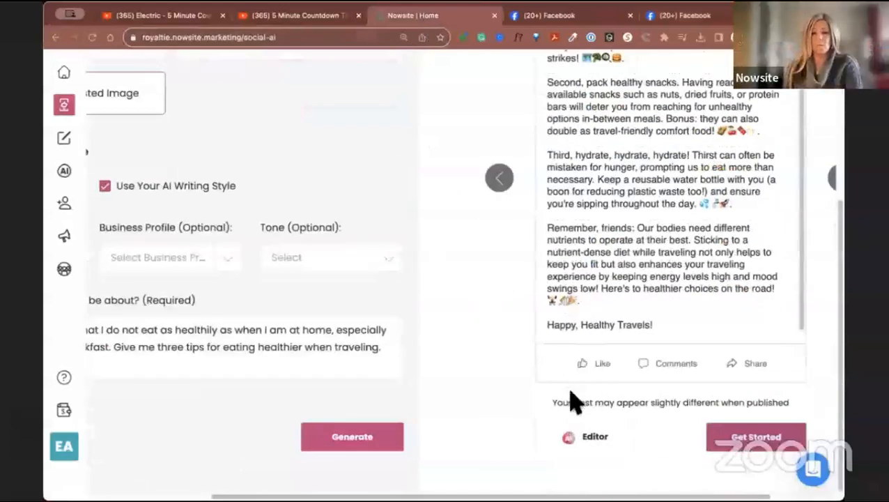
scroll(618, 307, up, 5)
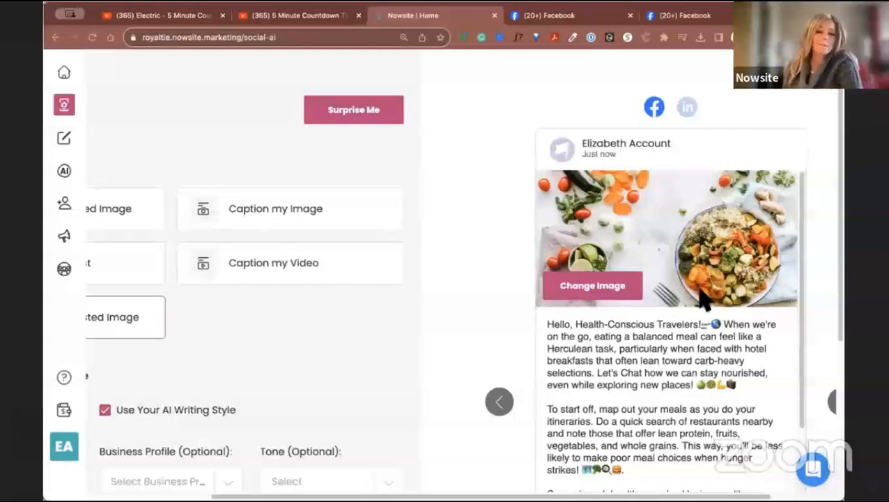
Open the post's image replacement options and search the Pixabay images for "healthy".
click(594, 291)
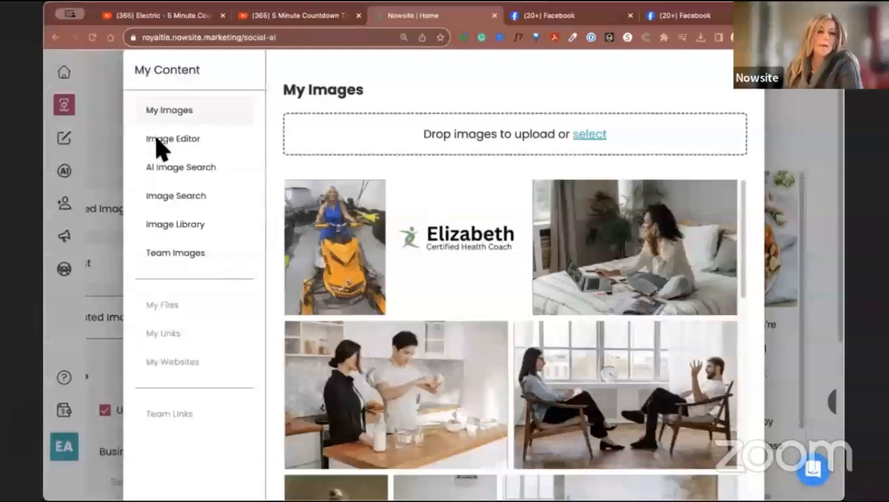
click(171, 198)
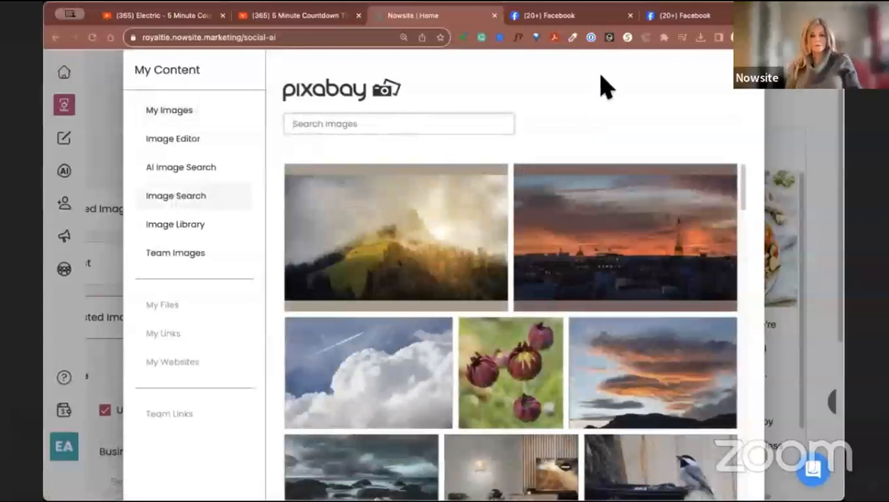
text(healthy)
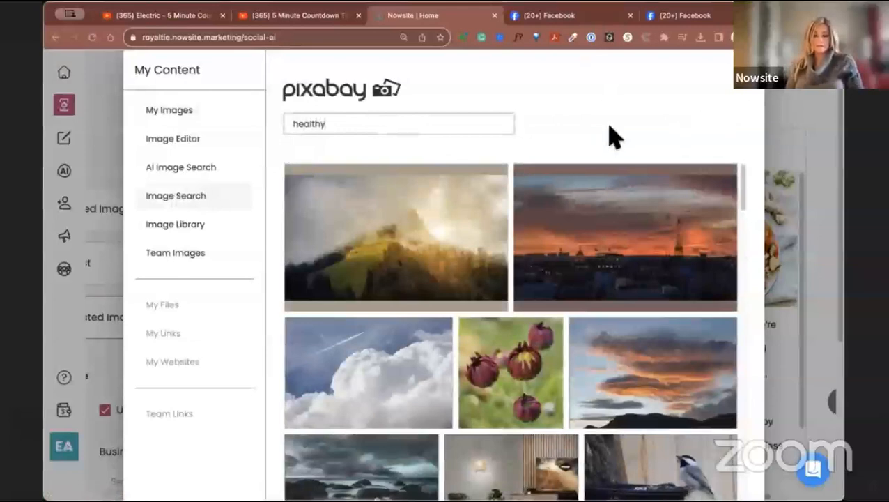
key(Return)
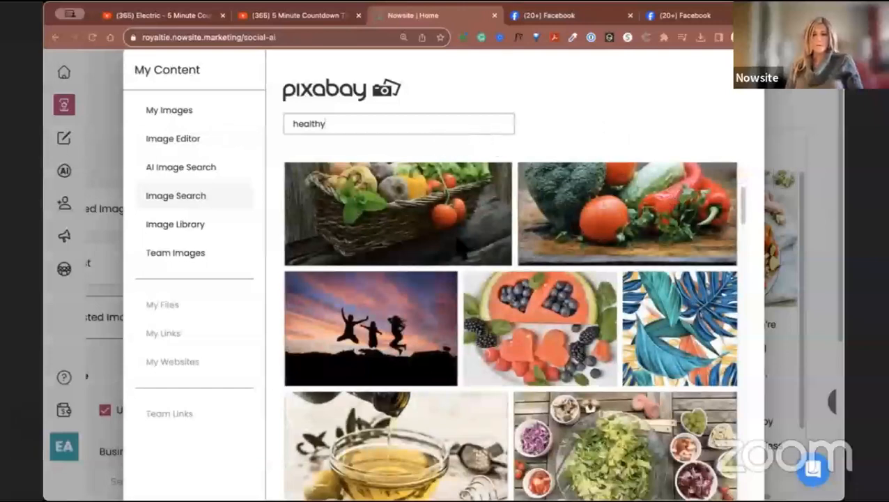
Browse the "healthy" image results for a suitable food photo, ending on the salad picture, and close the image picker.
scroll(444, 385, down, 3)
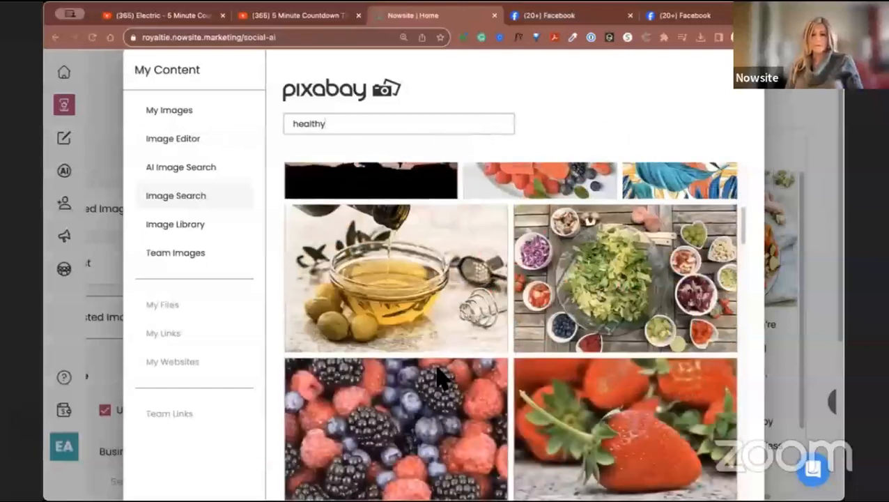
scroll(623, 301, down, 1)
scroll(563, 333, down, 3)
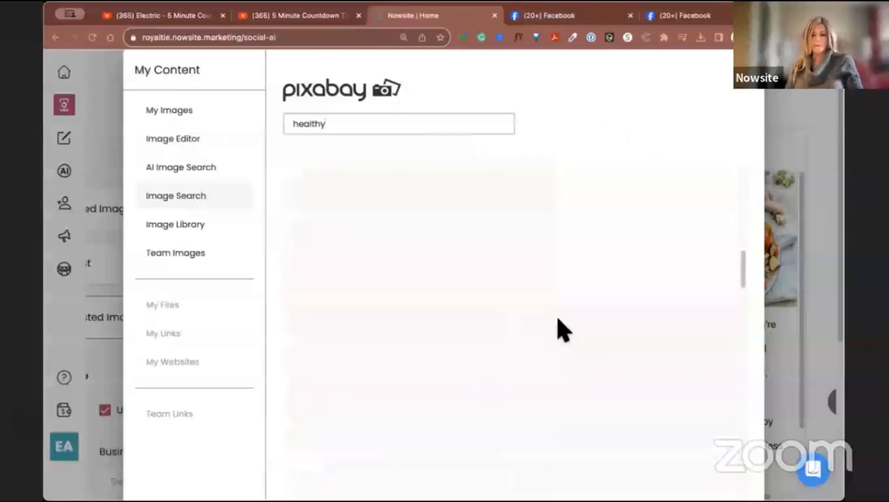
scroll(563, 333, down, 5)
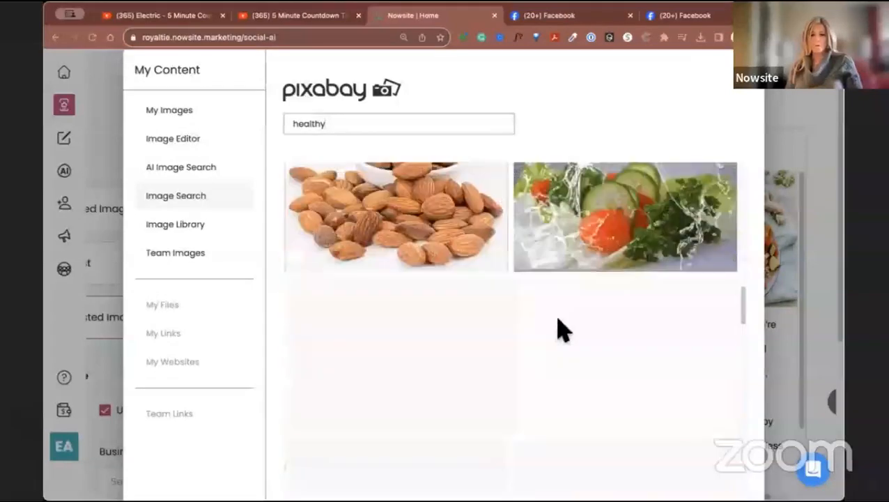
scroll(556, 322, down, 4)
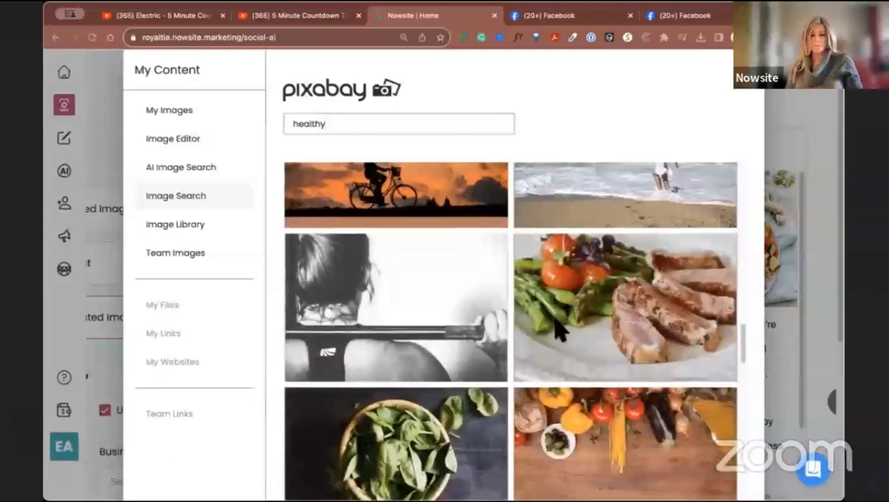
scroll(558, 333, down, 5)
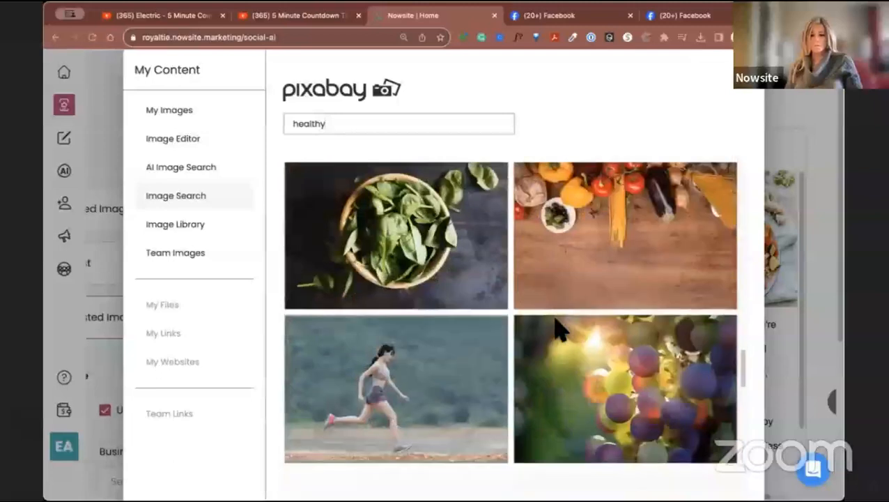
scroll(560, 324, up, 8)
scroll(558, 333, up, 10)
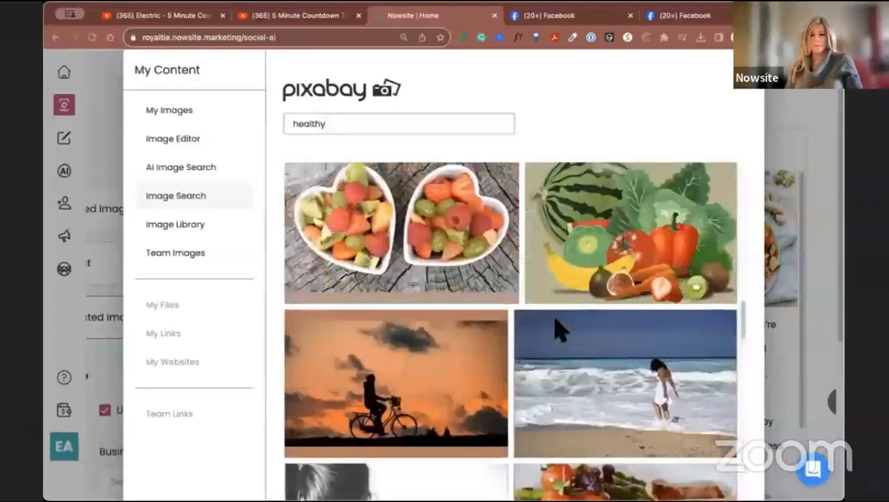
scroll(558, 333, up, 5)
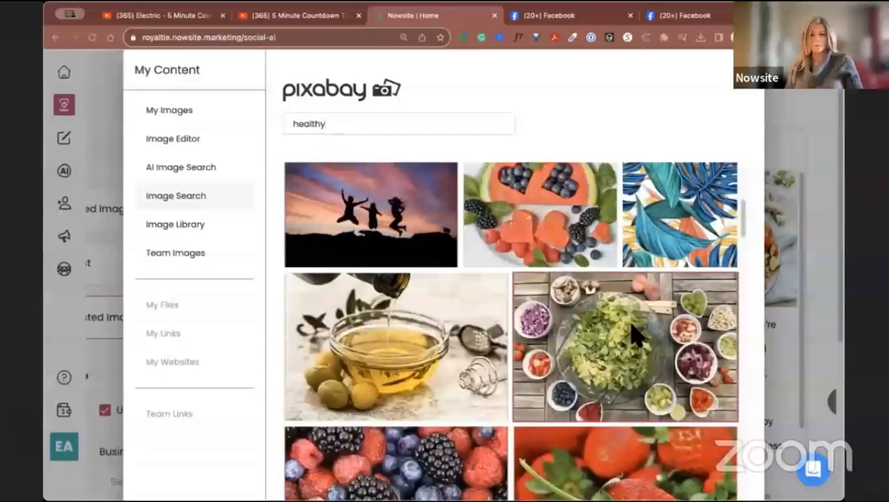
click(814, 307)
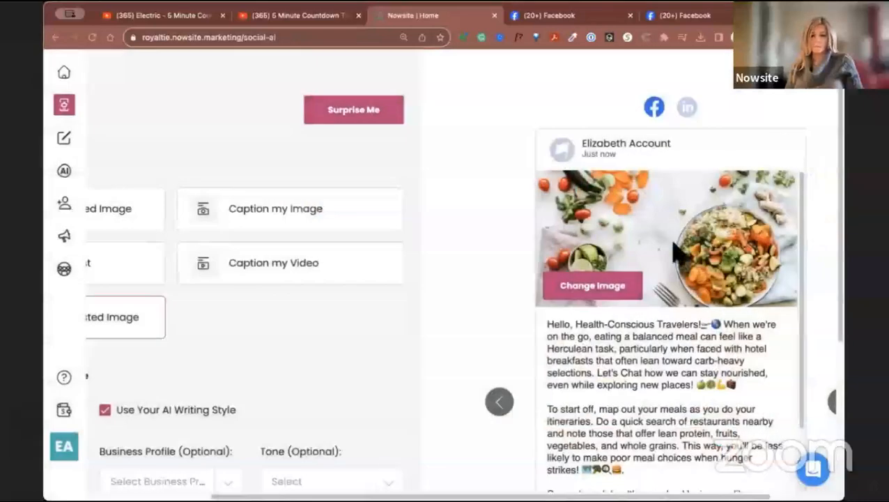
Reopen the post's image picker and repeat the Pixabay search for "healthy".
click(603, 290)
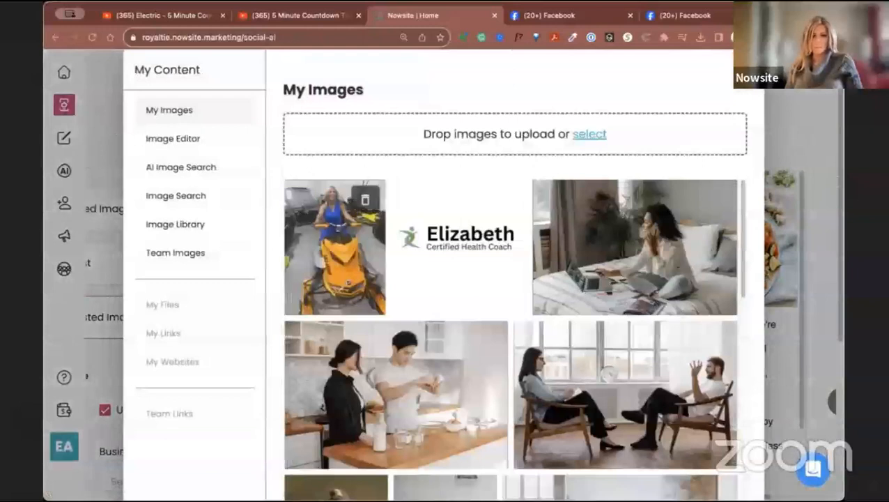
click(183, 141)
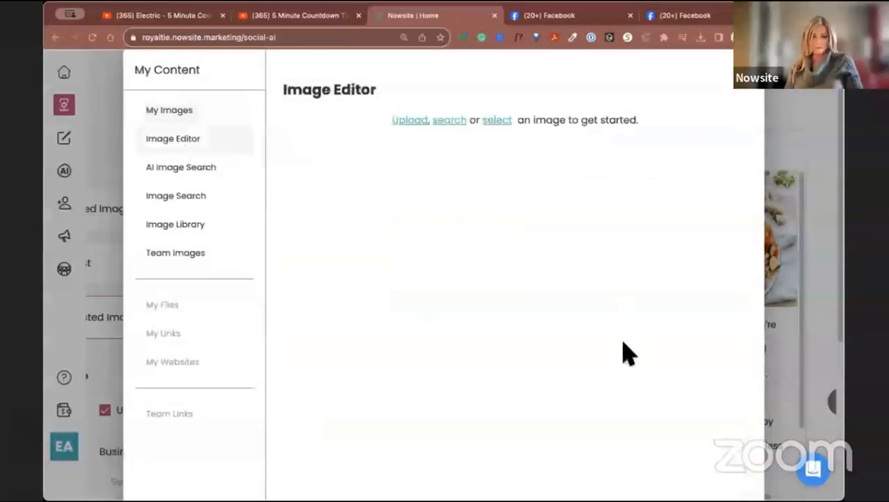
click(170, 198)
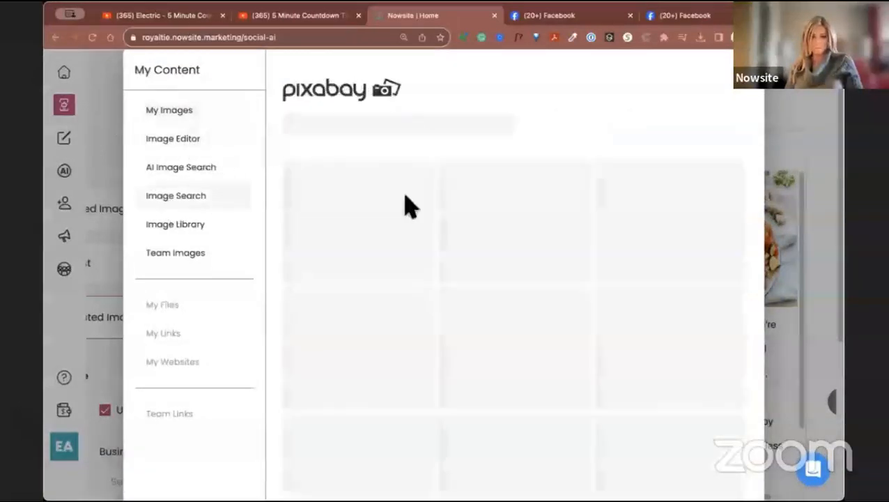
text(healthy)
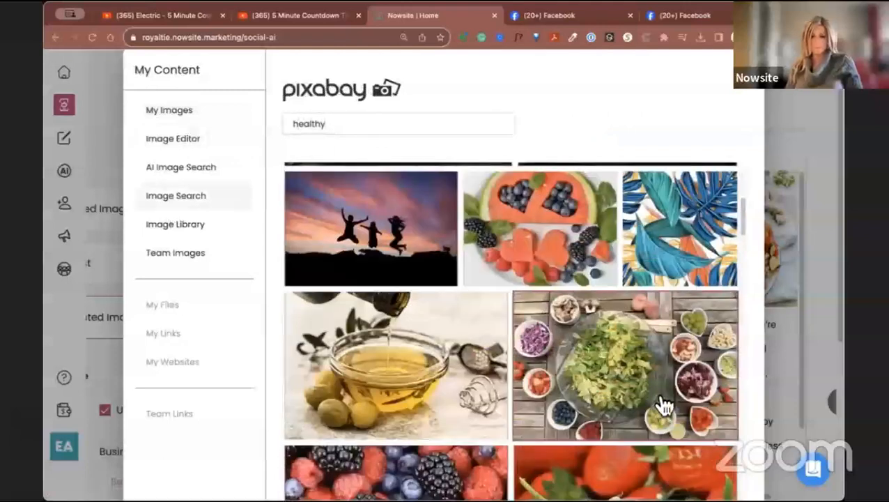
drag(743, 215, 749, 487)
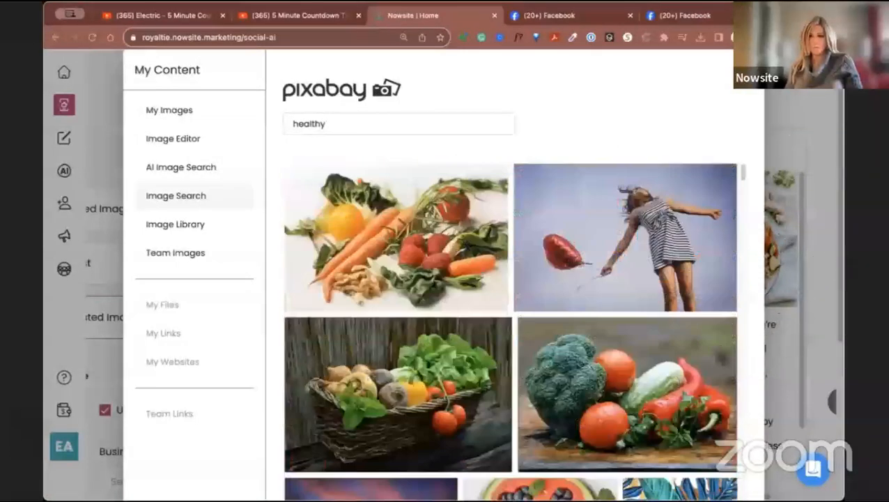
Reduce the browser's page zoom, replace the post's image with the uncropped salad bowl photo, and check the post preview.
click(836, 37)
click(751, 214)
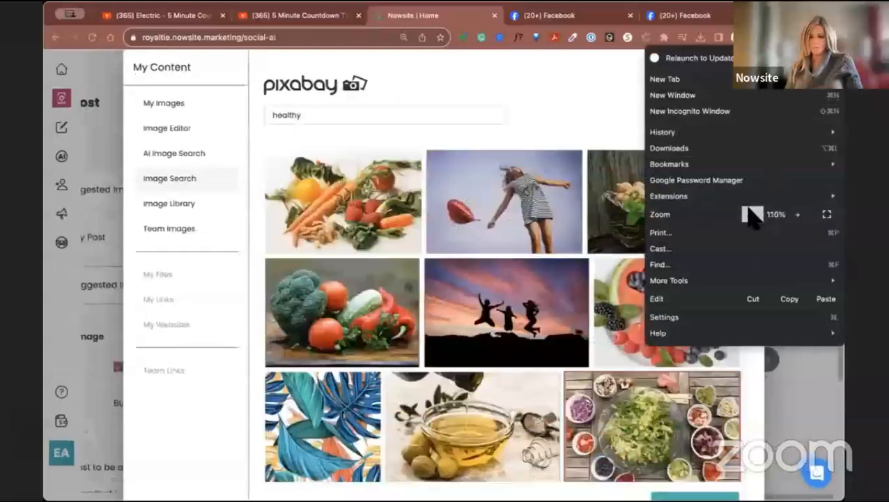
click(750, 212)
click(564, 475)
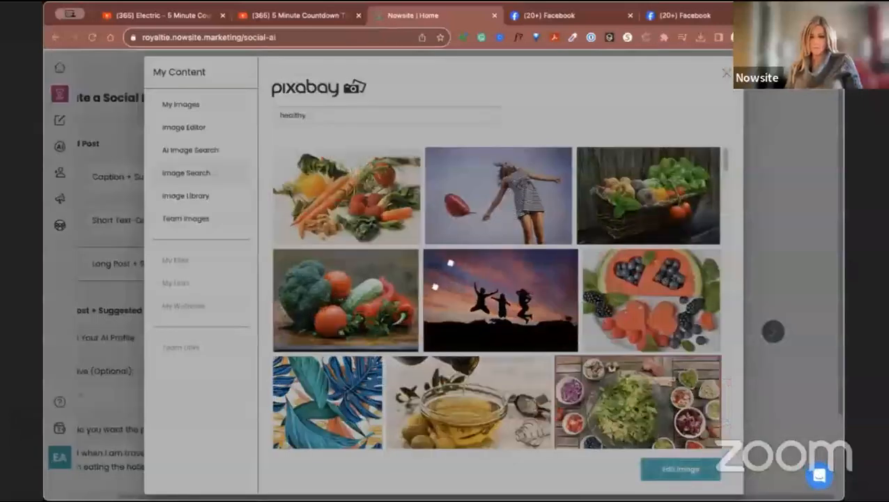
click(673, 475)
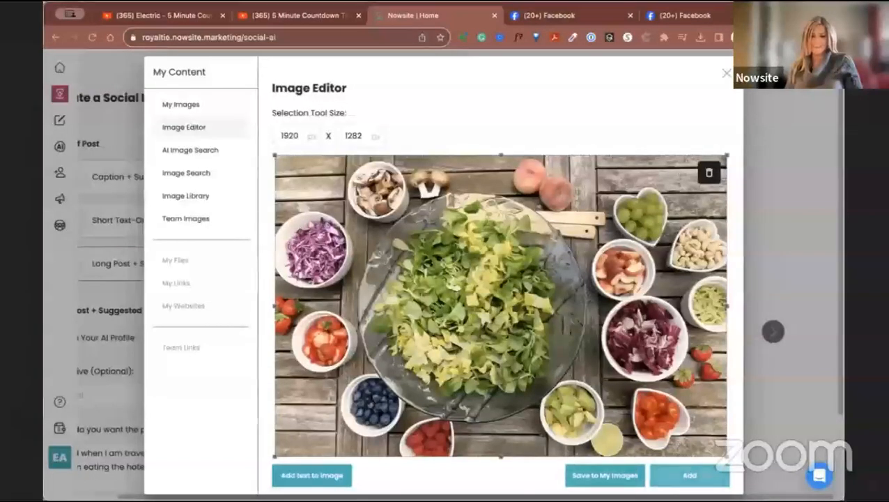
click(689, 475)
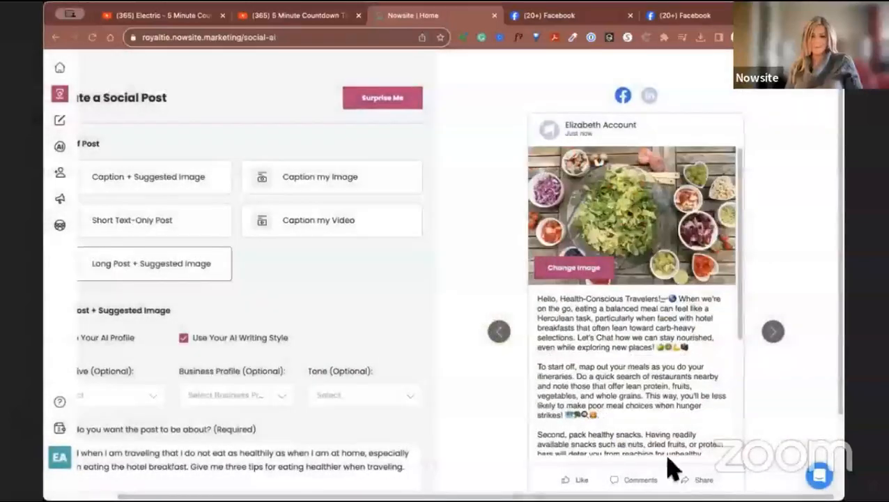
scroll(661, 299, down, 10)
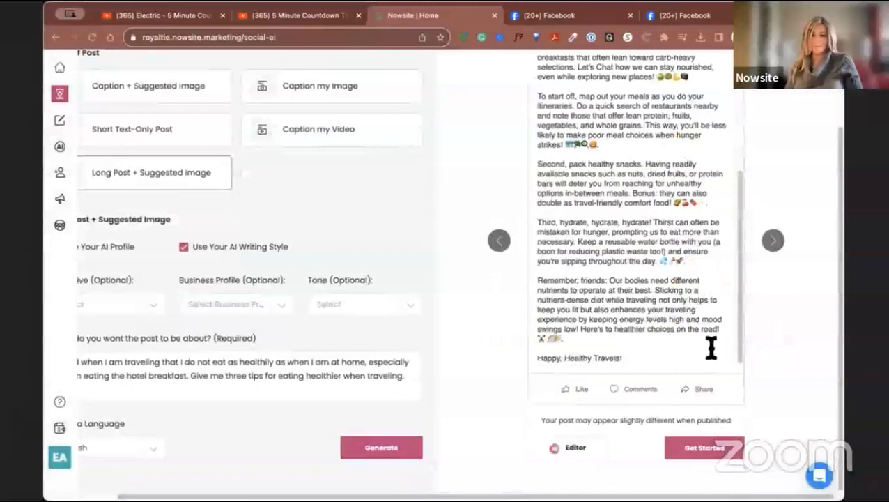
scroll(675, 230, up, 10)
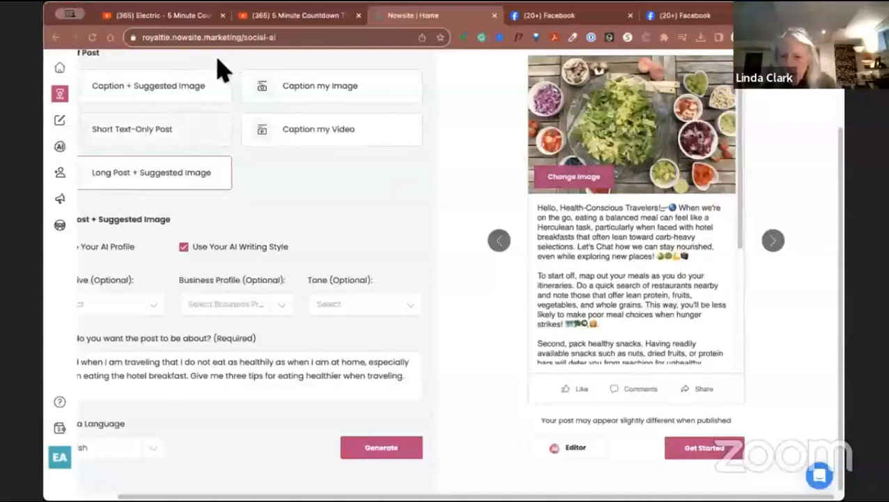
Replace the salad image with the uncropped carrots, vegetables and raspberries photo from the Pixabay results for "healthy".
click(575, 178)
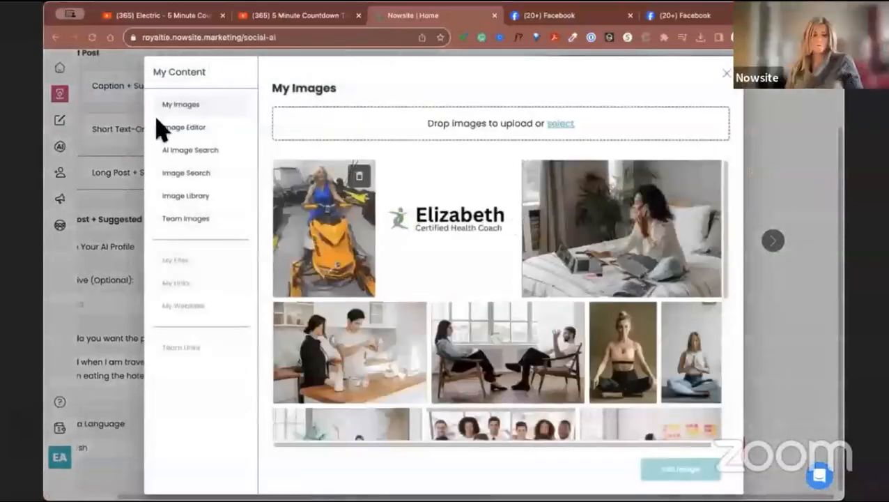
click(200, 181)
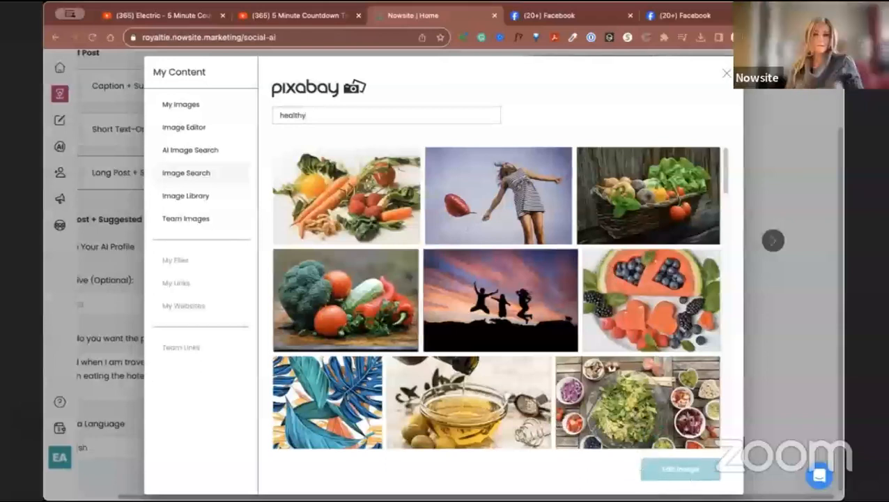
click(349, 201)
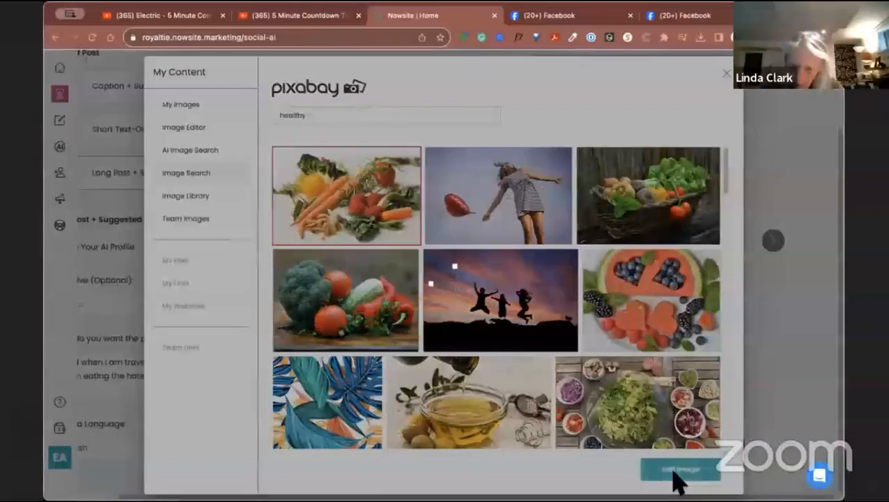
click(673, 471)
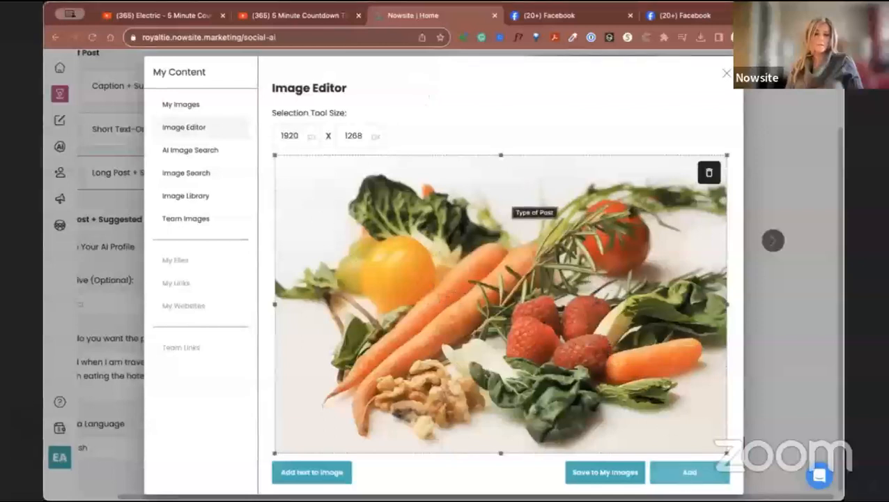
click(690, 472)
scroll(607, 202, up, 2)
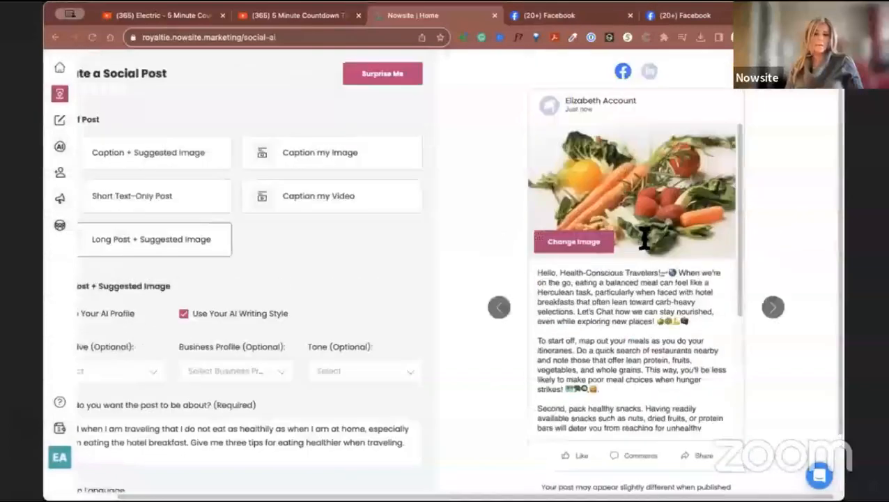